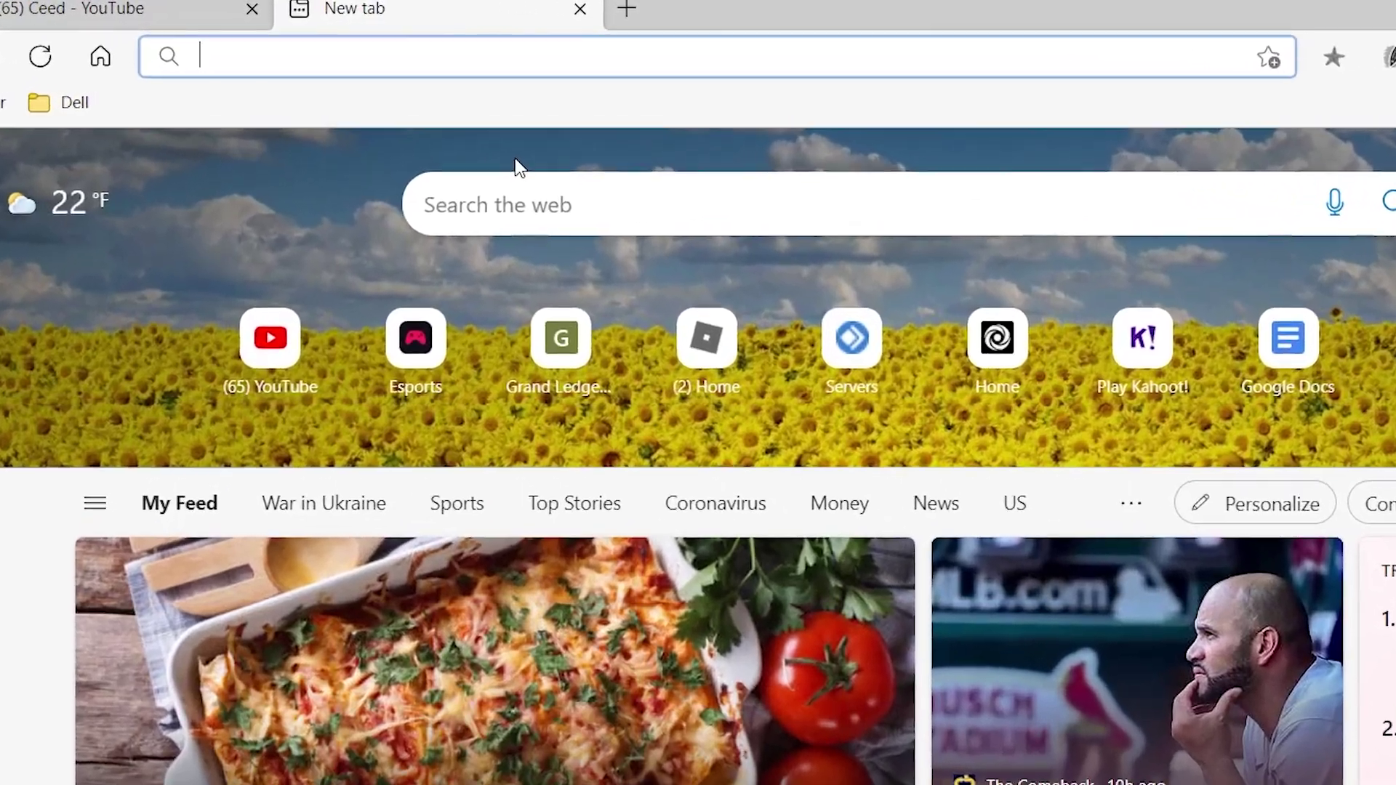
# Step: Search the web for "better discord" and open the BetterDiscord Installer result on GitHub
pyautogui.write('er di')
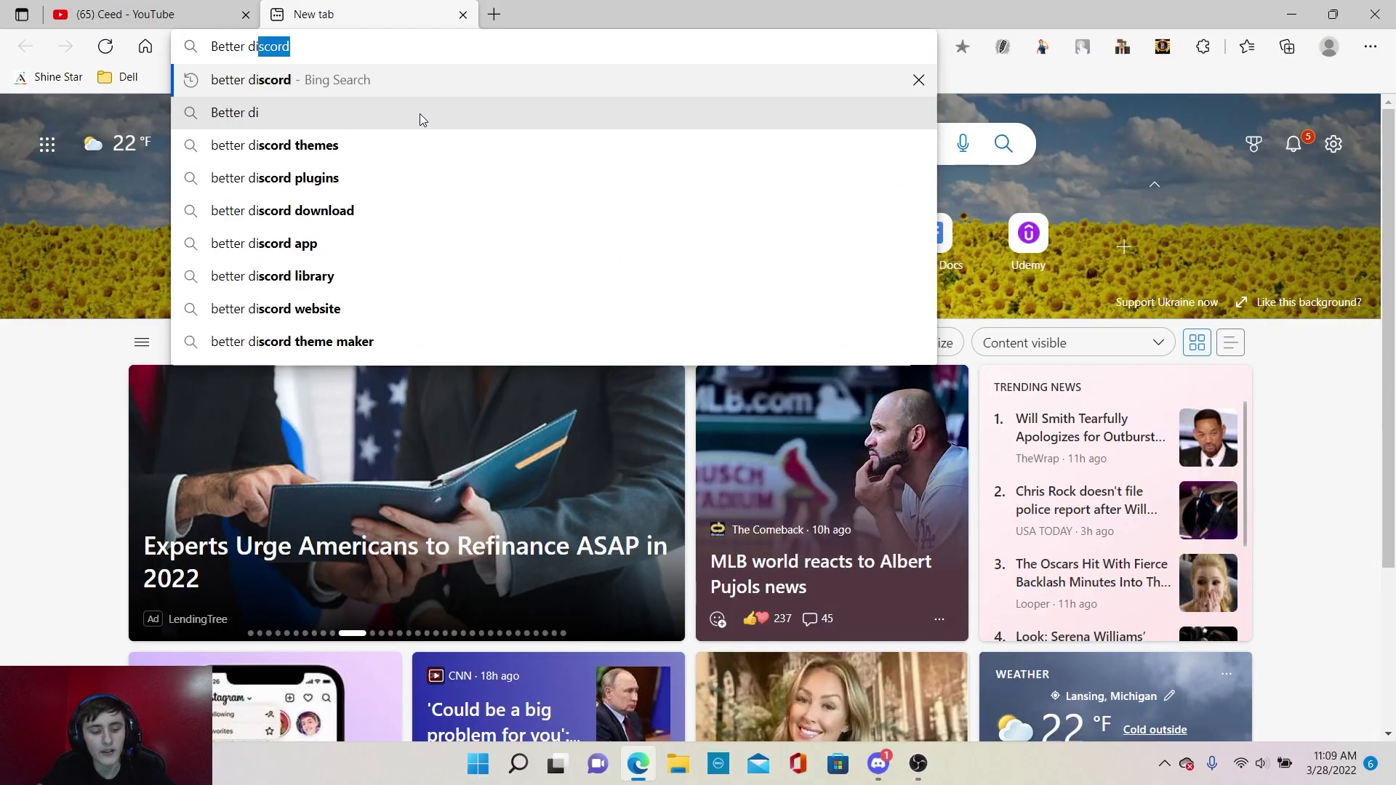
pyautogui.write('sco')
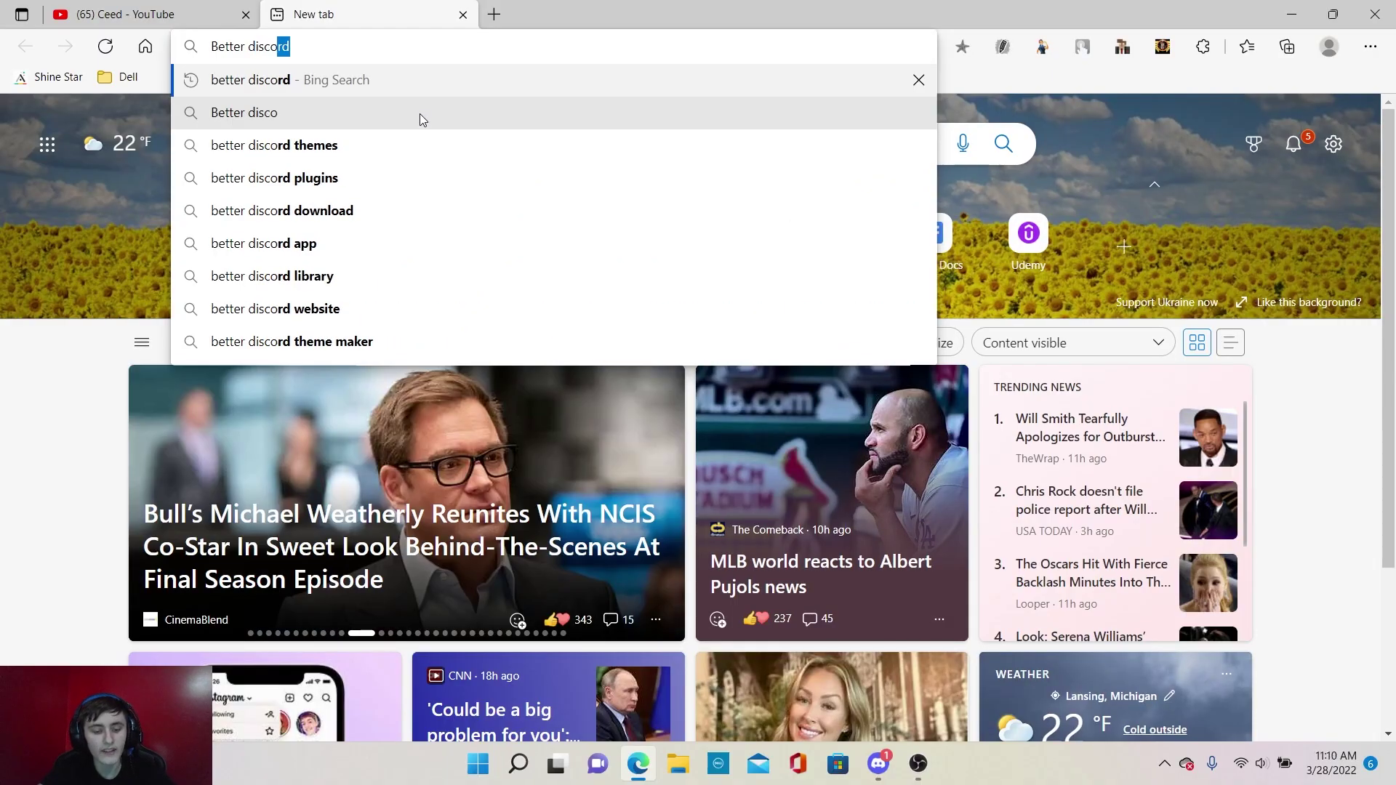
pyautogui.press('Return')
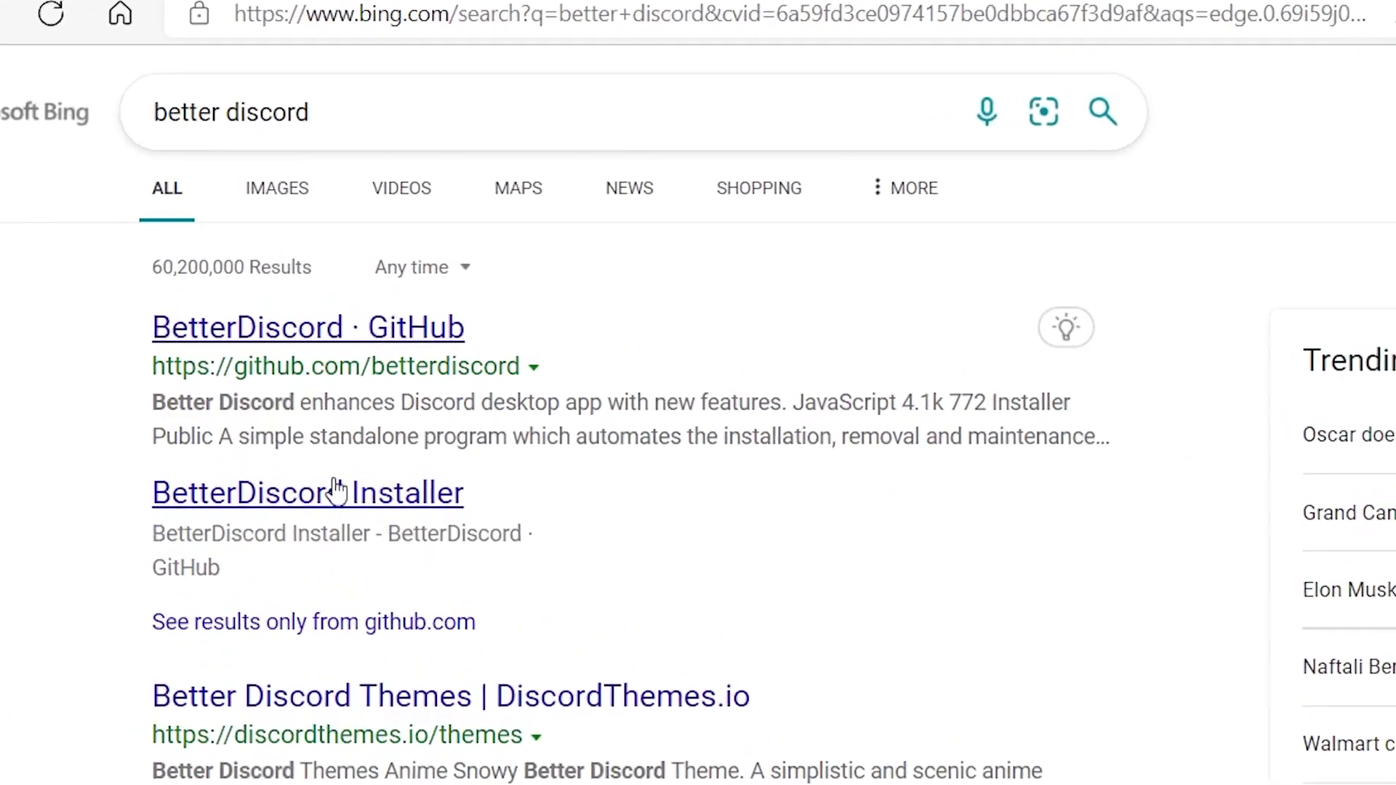
pyautogui.click(342, 557)
# Step: Download the Windows (7+) build of the BetterDiscord installer from the repository's Downloads section
pyautogui.scroll(-10, 407, 297)
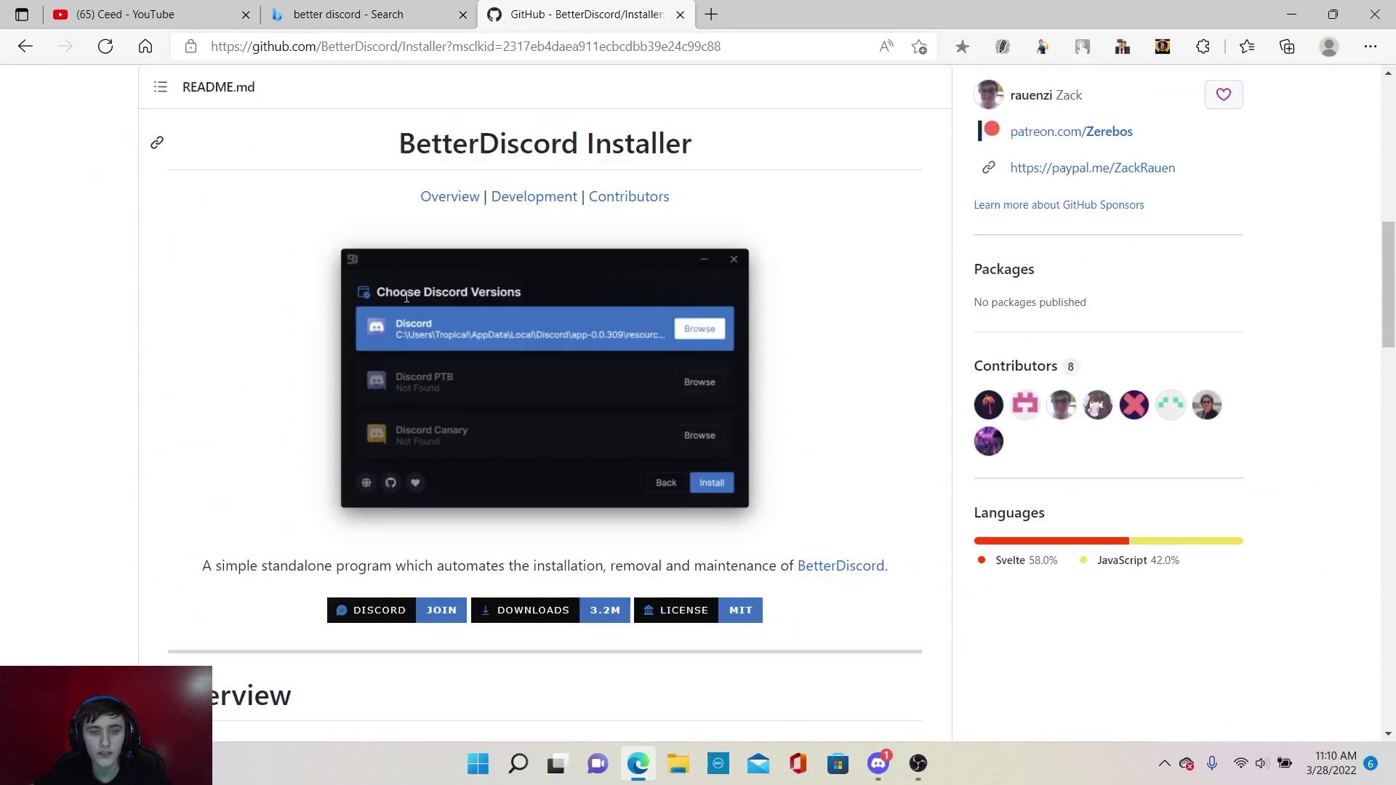
pyautogui.scroll(-6, 407, 297)
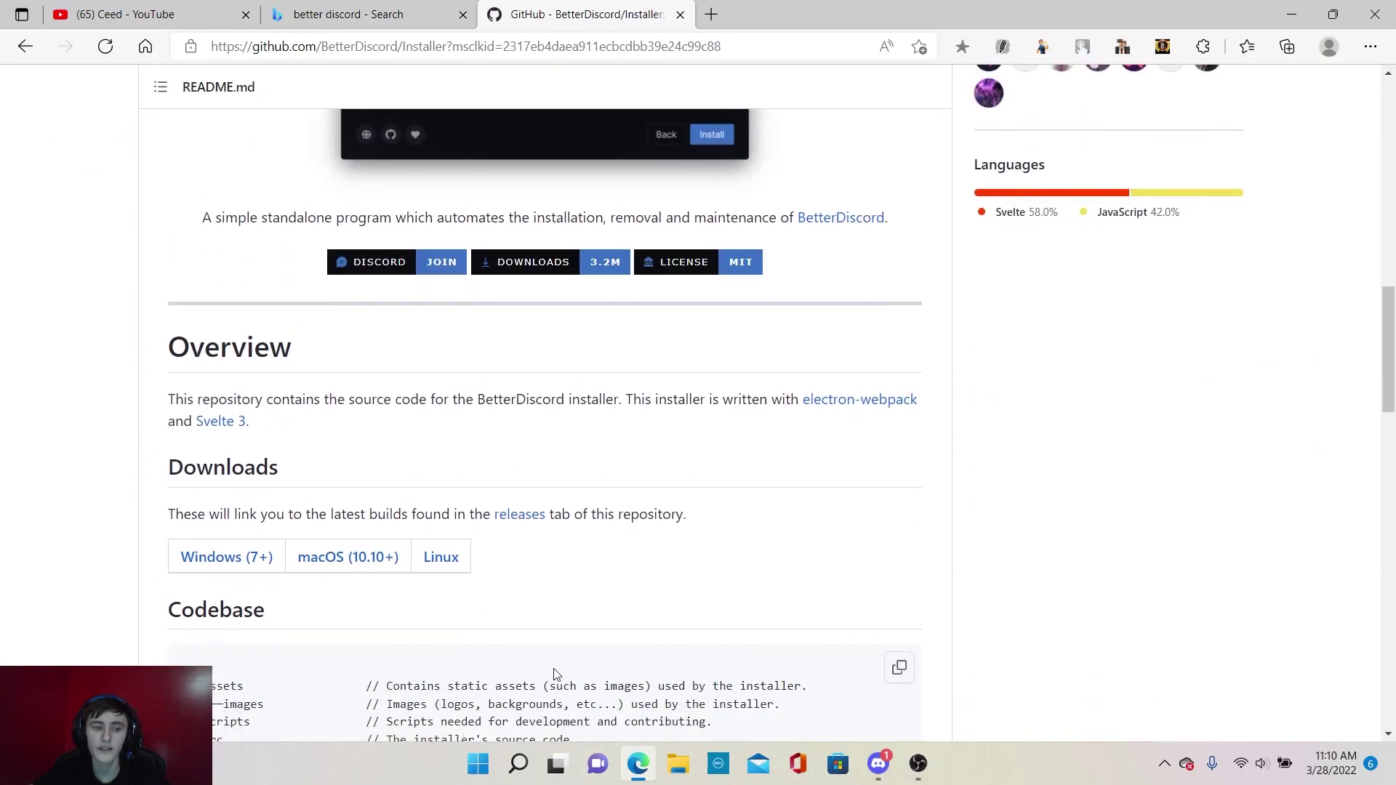
pyautogui.scroll(8, 468, 334)
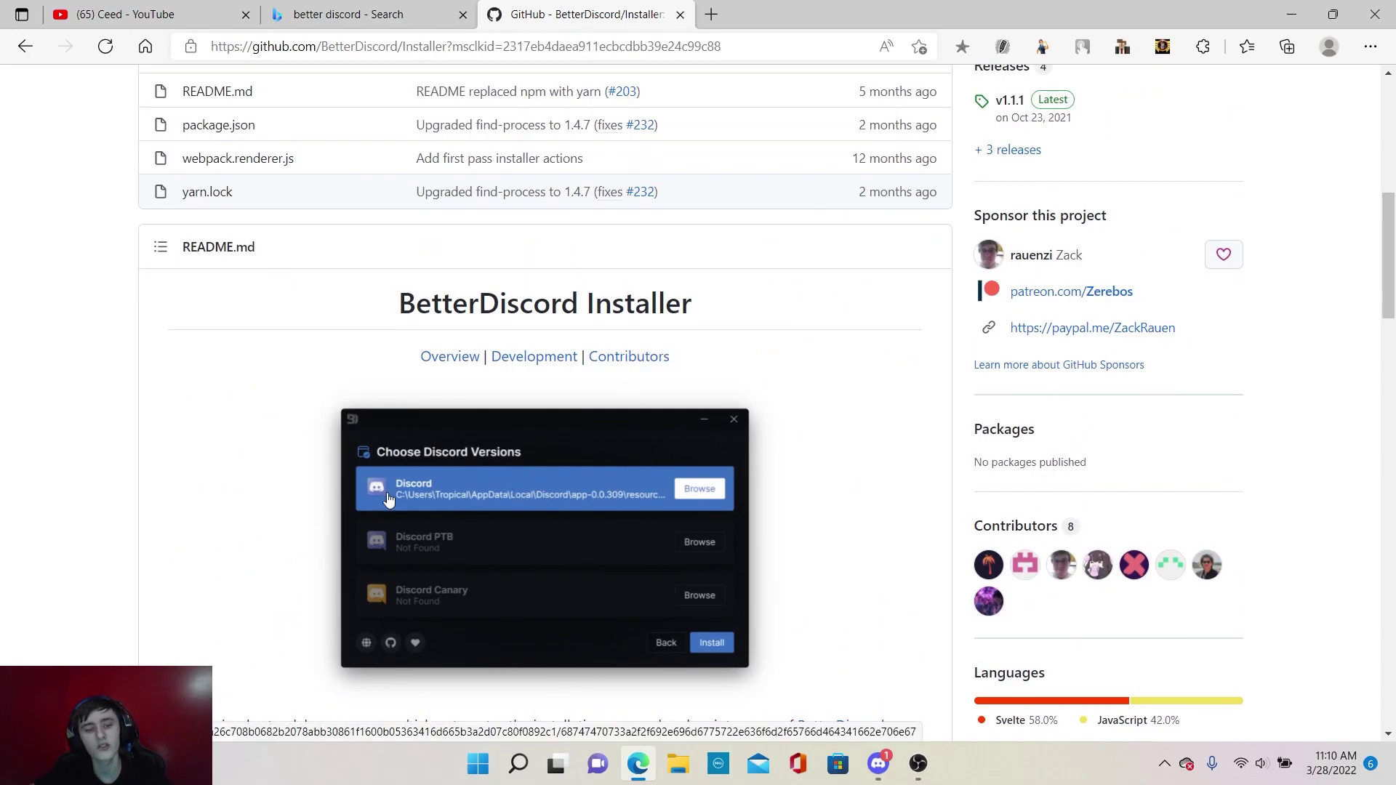
pyautogui.scroll(-8, 480, 524)
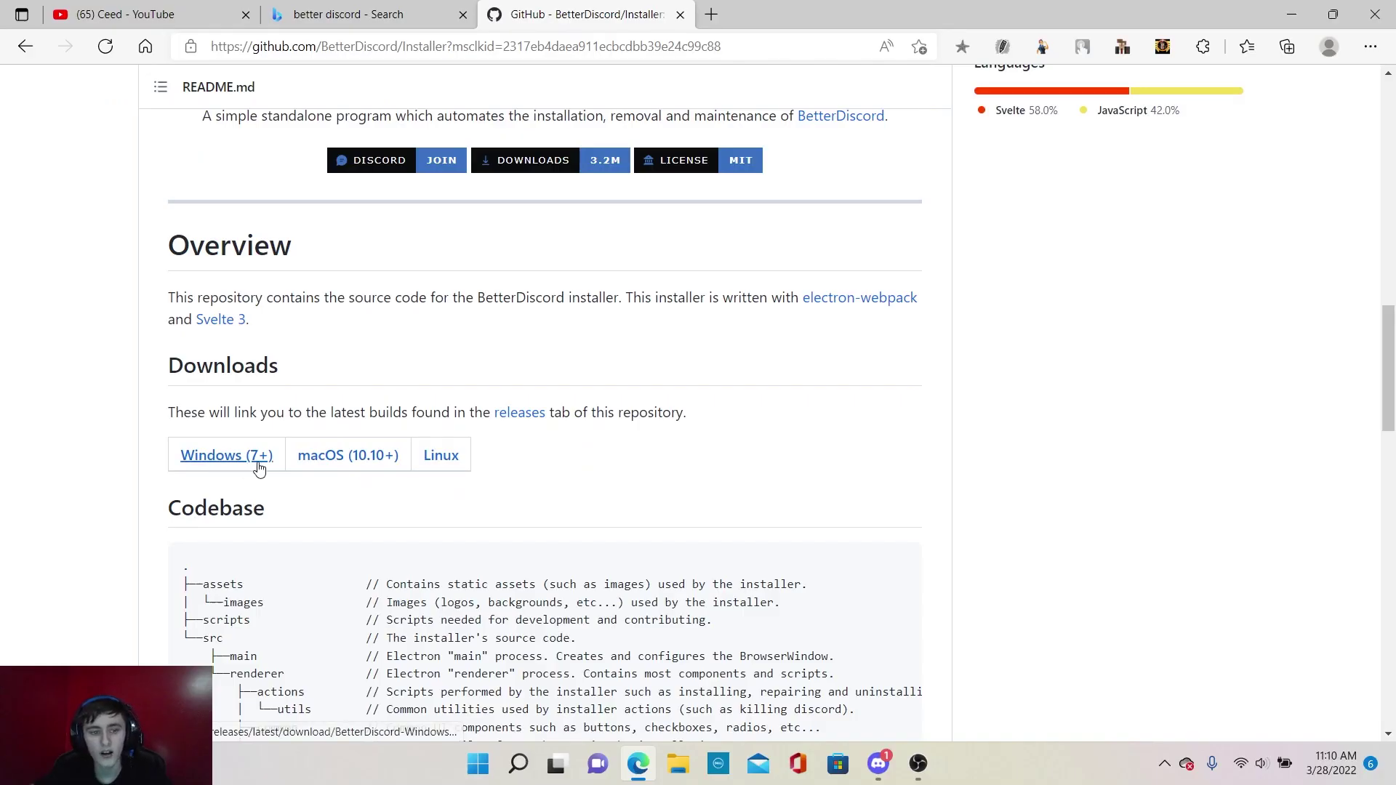
pyautogui.click(240, 467)
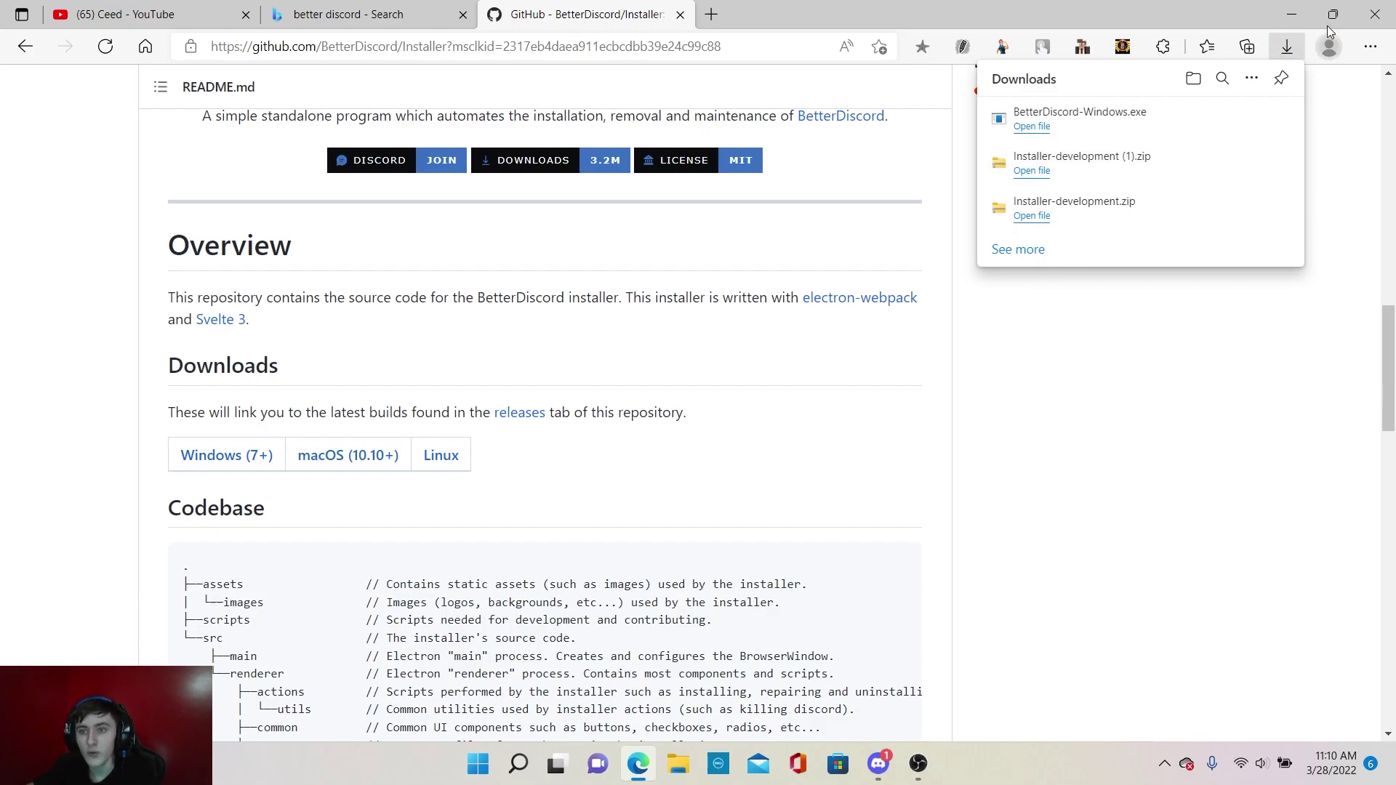
# Step: Reposition BetterDiscord-Windows.exe on the desktop near the middle of the wallpaper and launch it
pyautogui.moveTo(1335, 25)
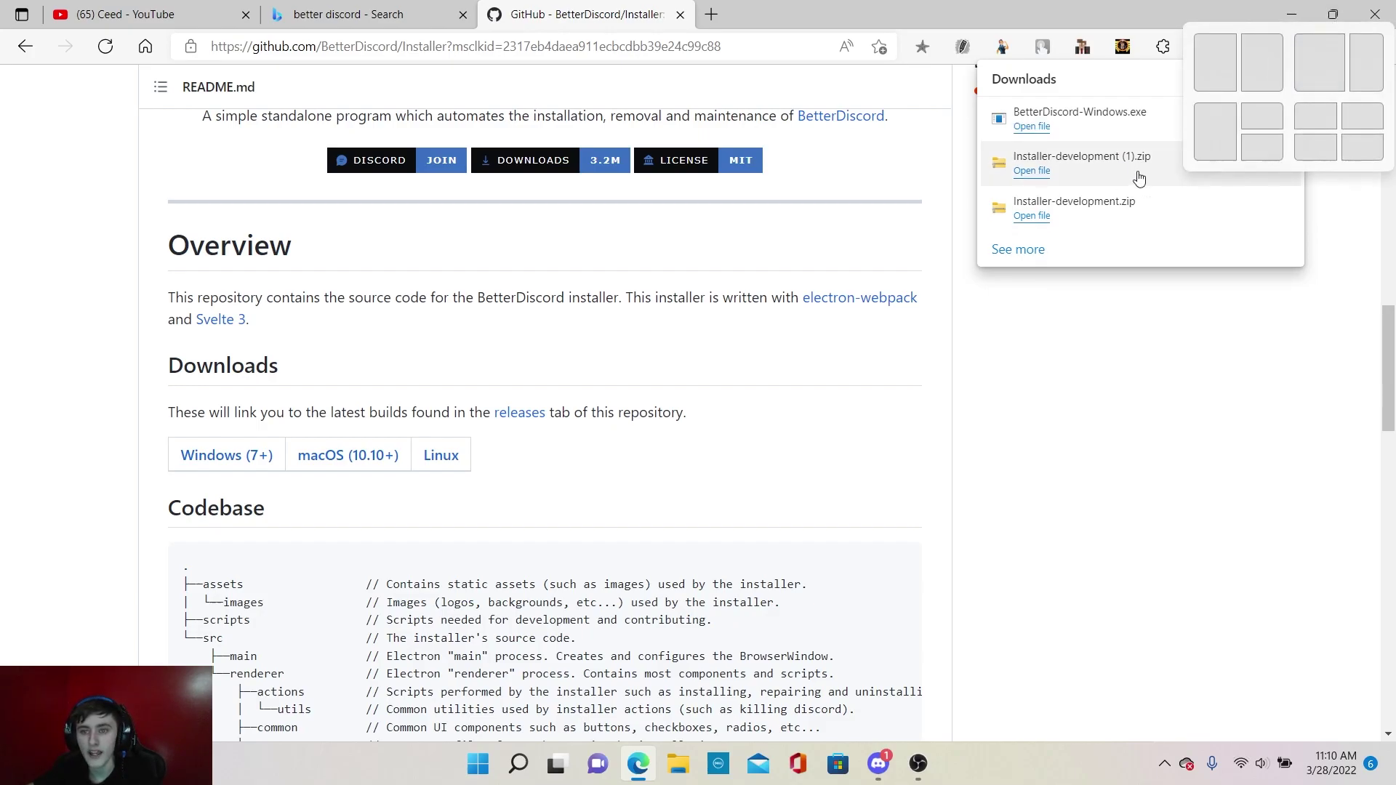
pyautogui.click(1333, 14)
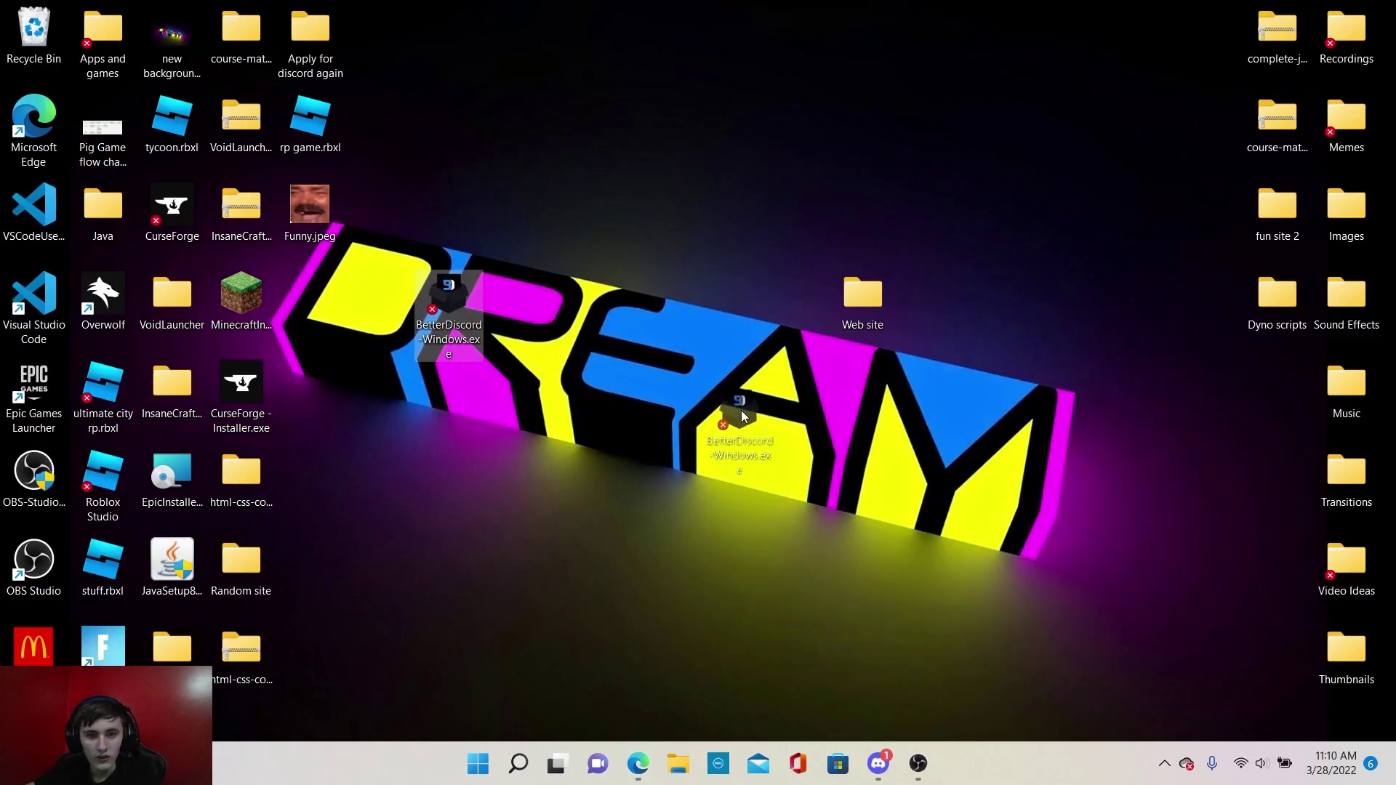
pyautogui.moveTo(736, 412); pyautogui.dragTo(582, 418)
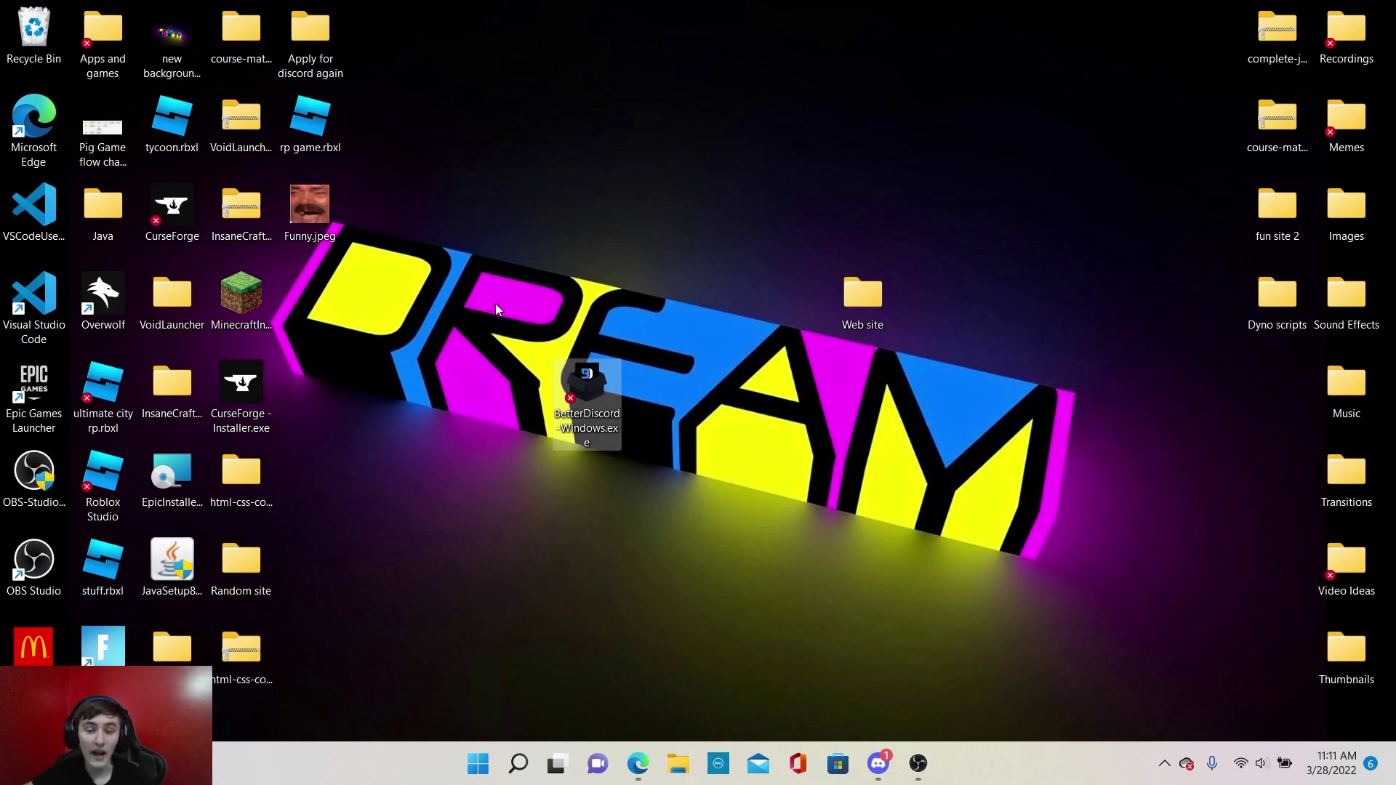
pyautogui.doubleClick(590, 381)
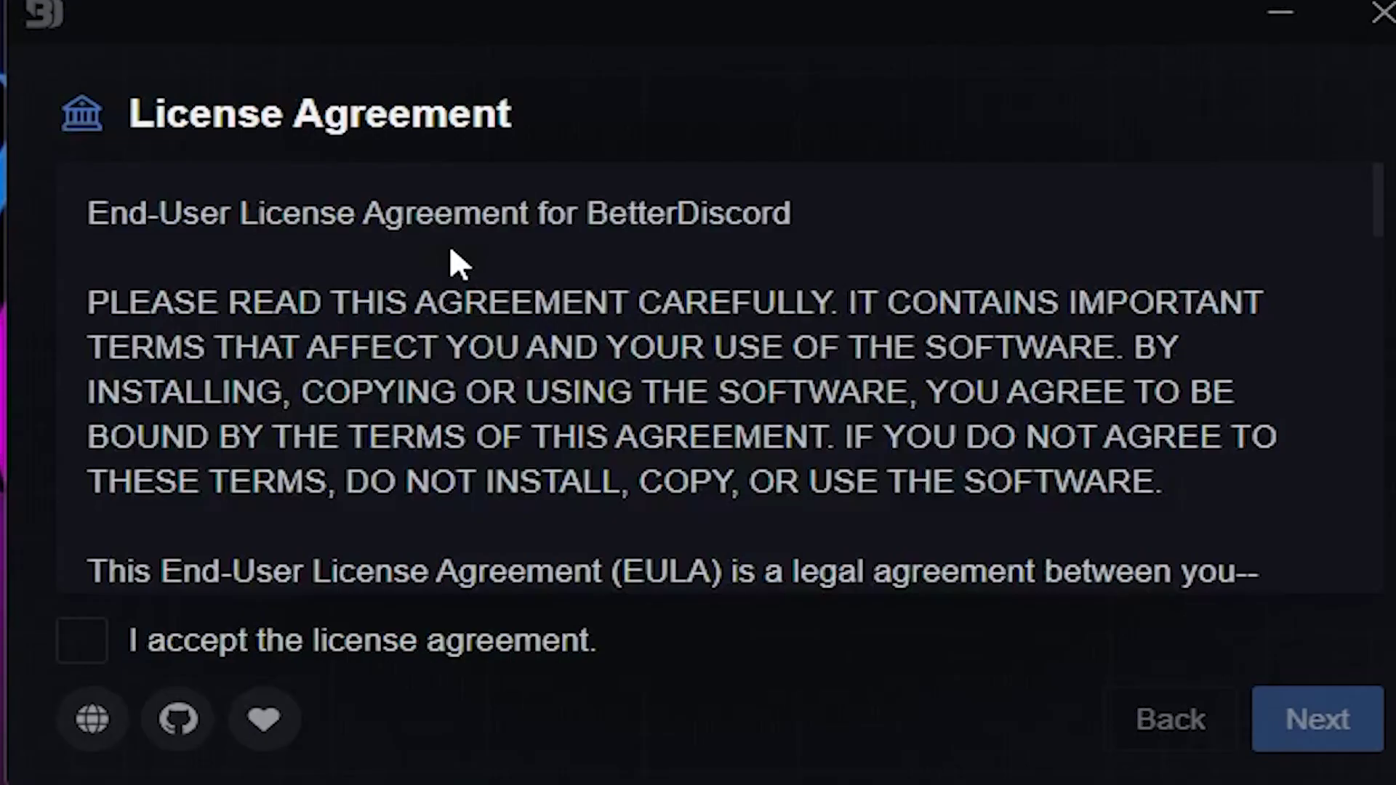
# Step: Read to the end of the BetterDiscord license agreement, accept it and continue
pyautogui.scroll(-15, 836, 538)
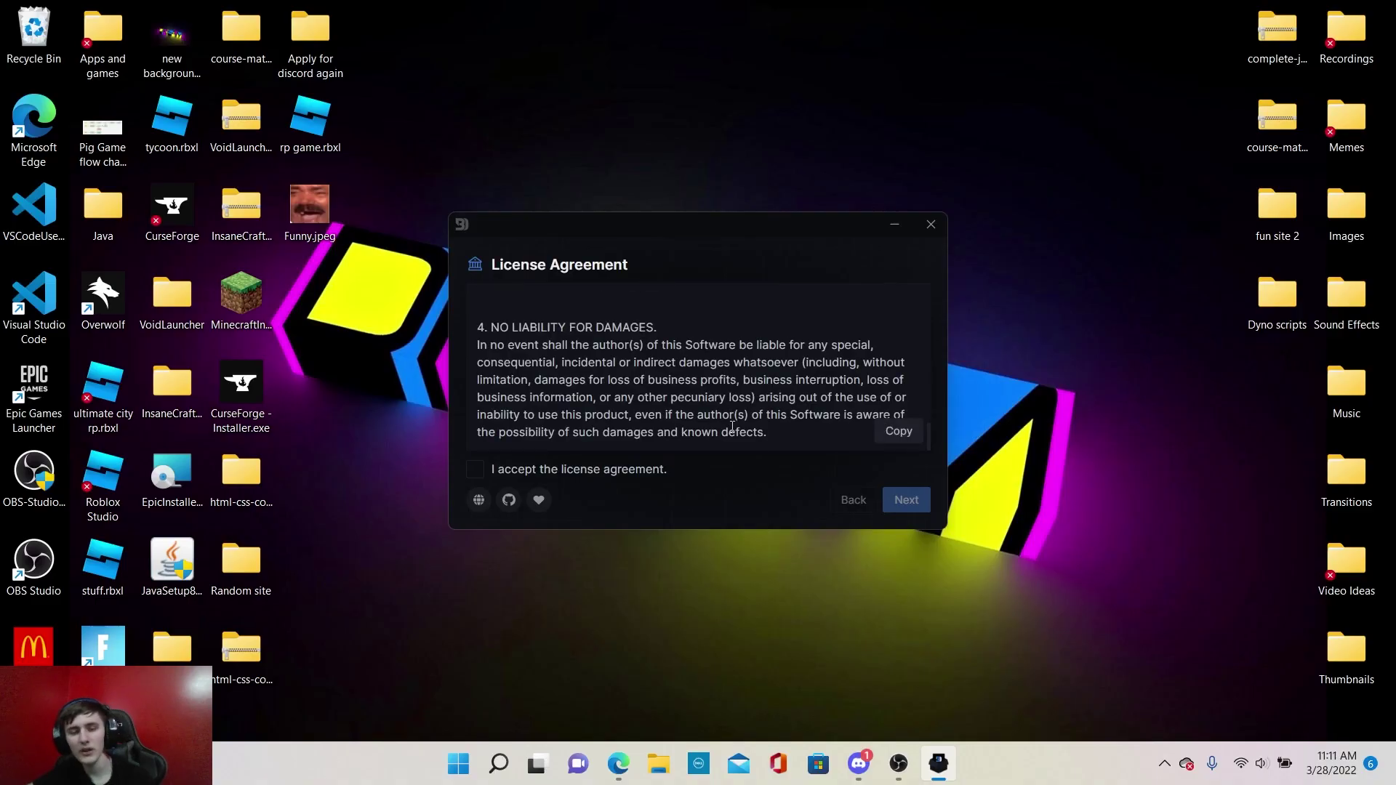
pyautogui.click(475, 469)
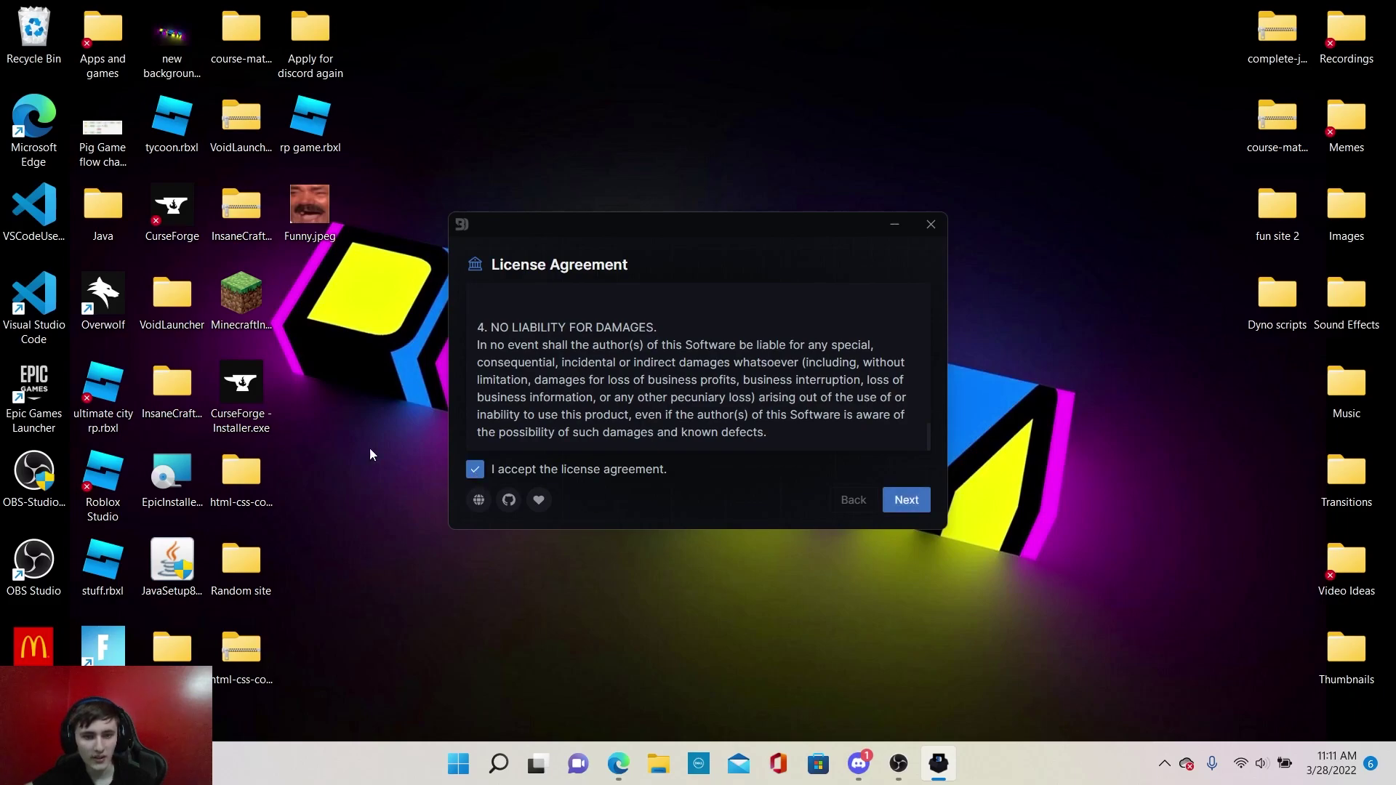
pyautogui.click(907, 500)
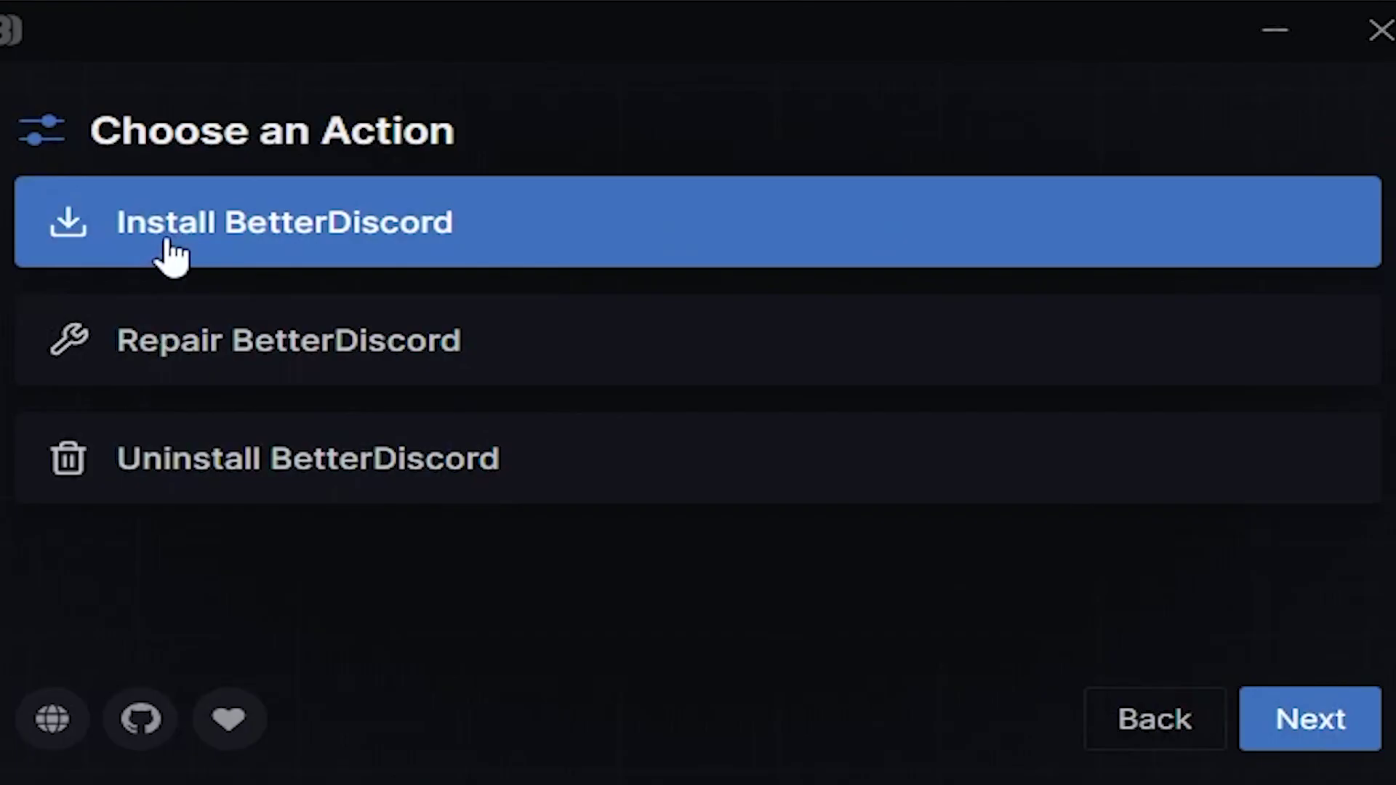
# Step: Choose the Install BetterDiscord action and install it for the regular Discord version, keeping the detected resources folder
pyautogui.click(1292, 729)
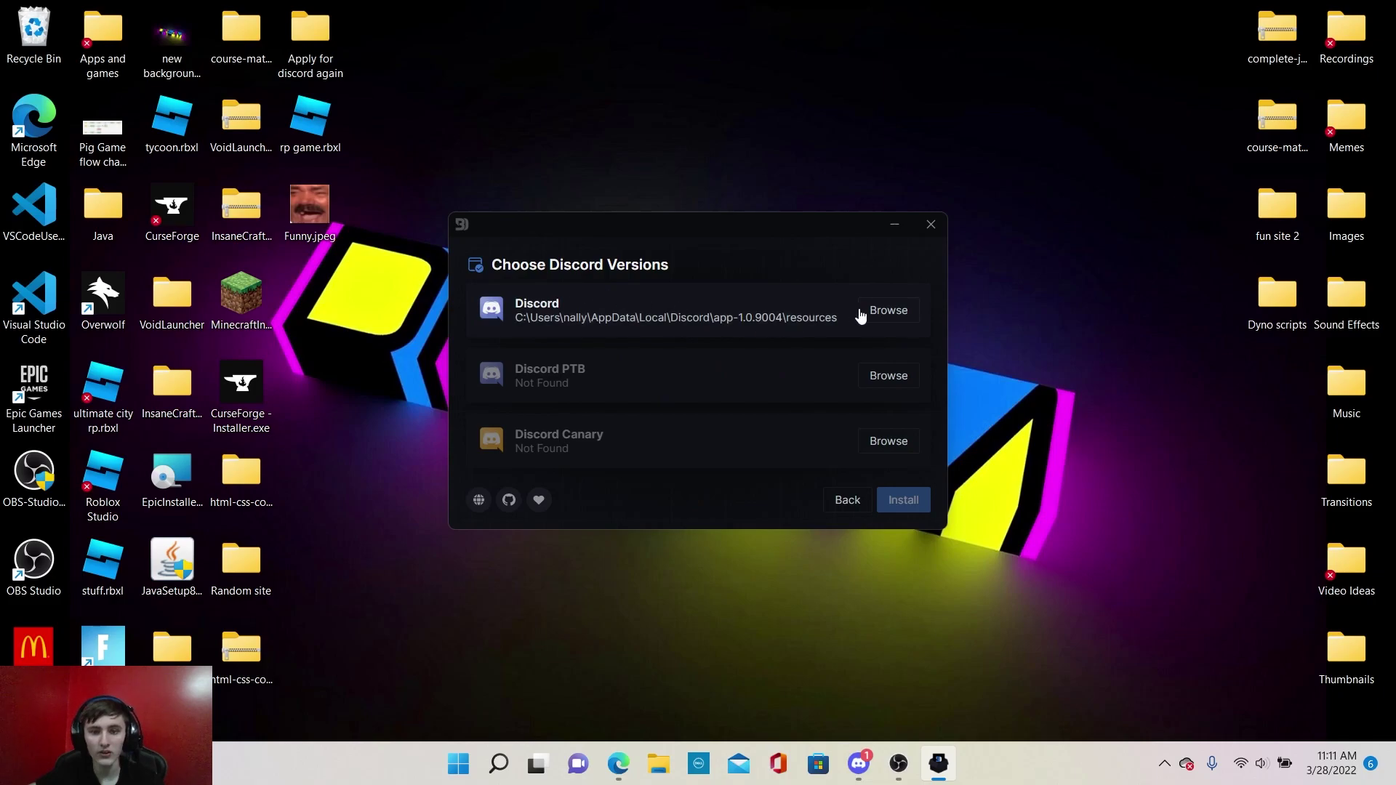
pyautogui.click(888, 311)
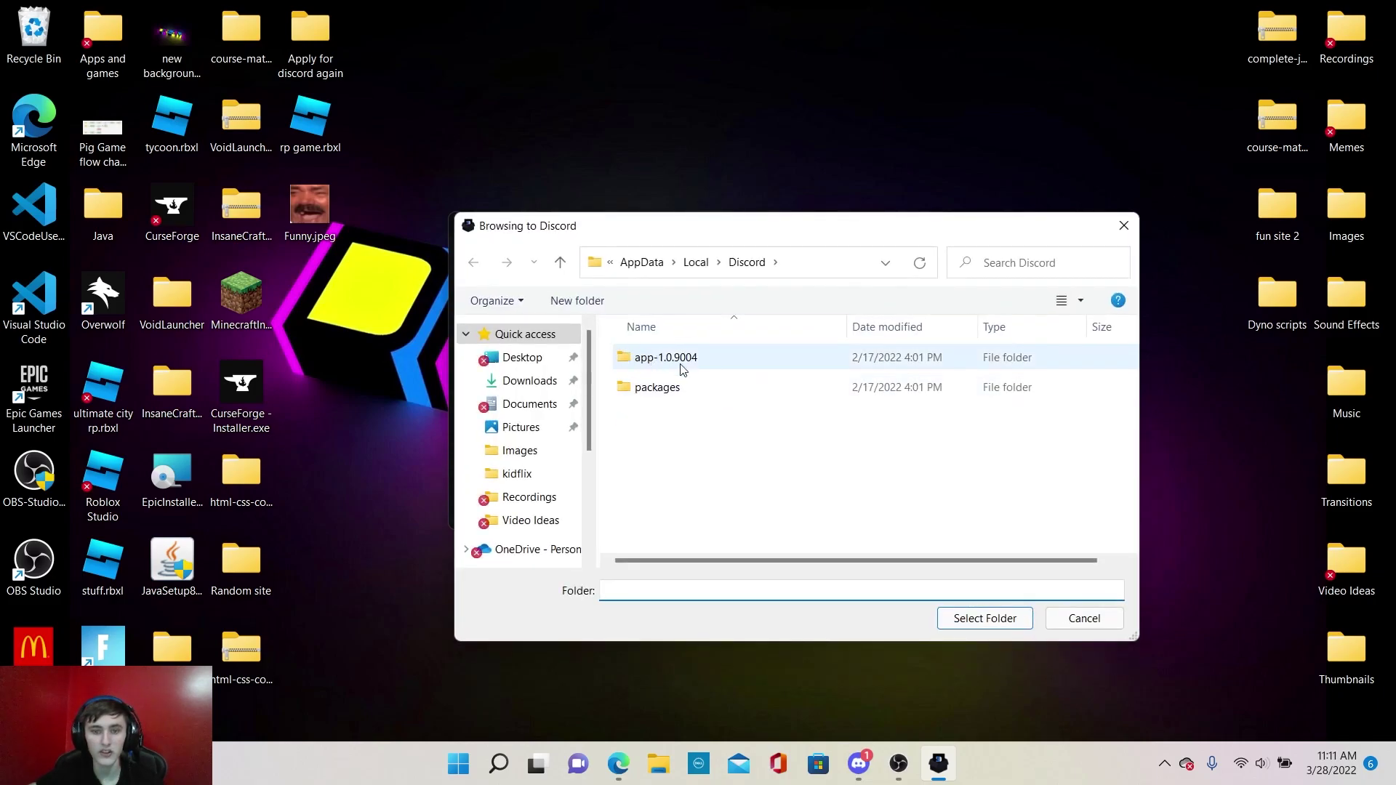
pyautogui.click(1125, 234)
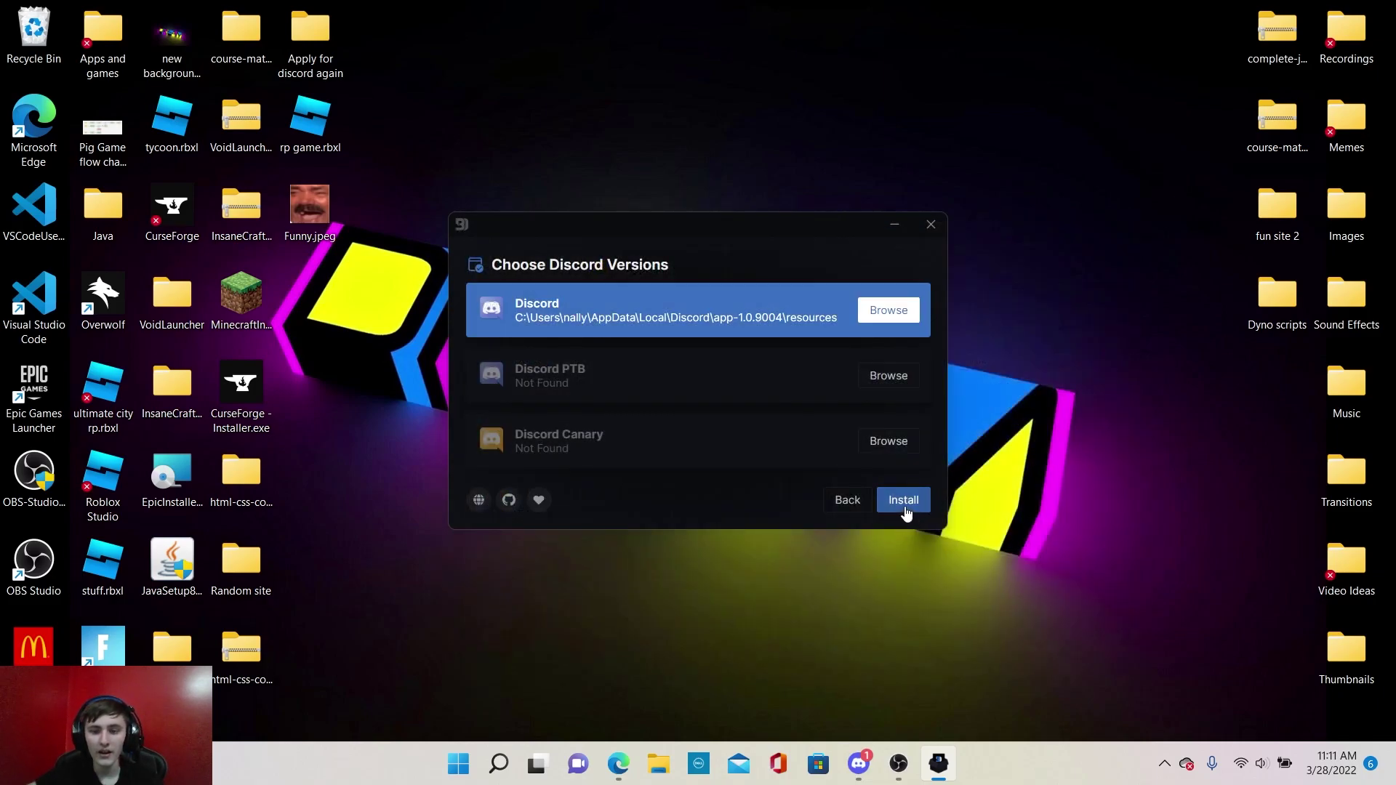
pyautogui.click(903, 500)
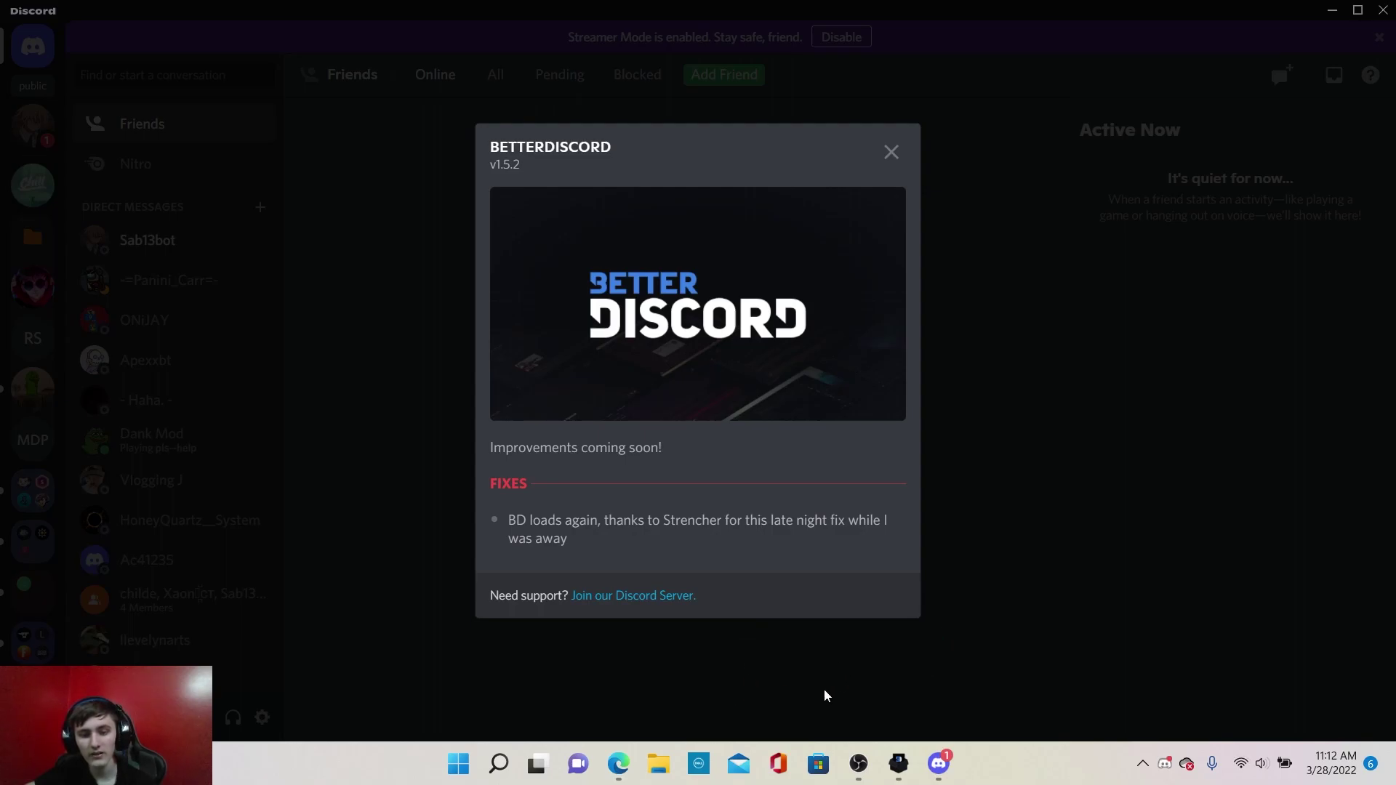
# Step: Dismiss the BetterDiscord changelog in Discord and open BetterDiscord's Settings page within the user settings
pyautogui.click(863, 684)
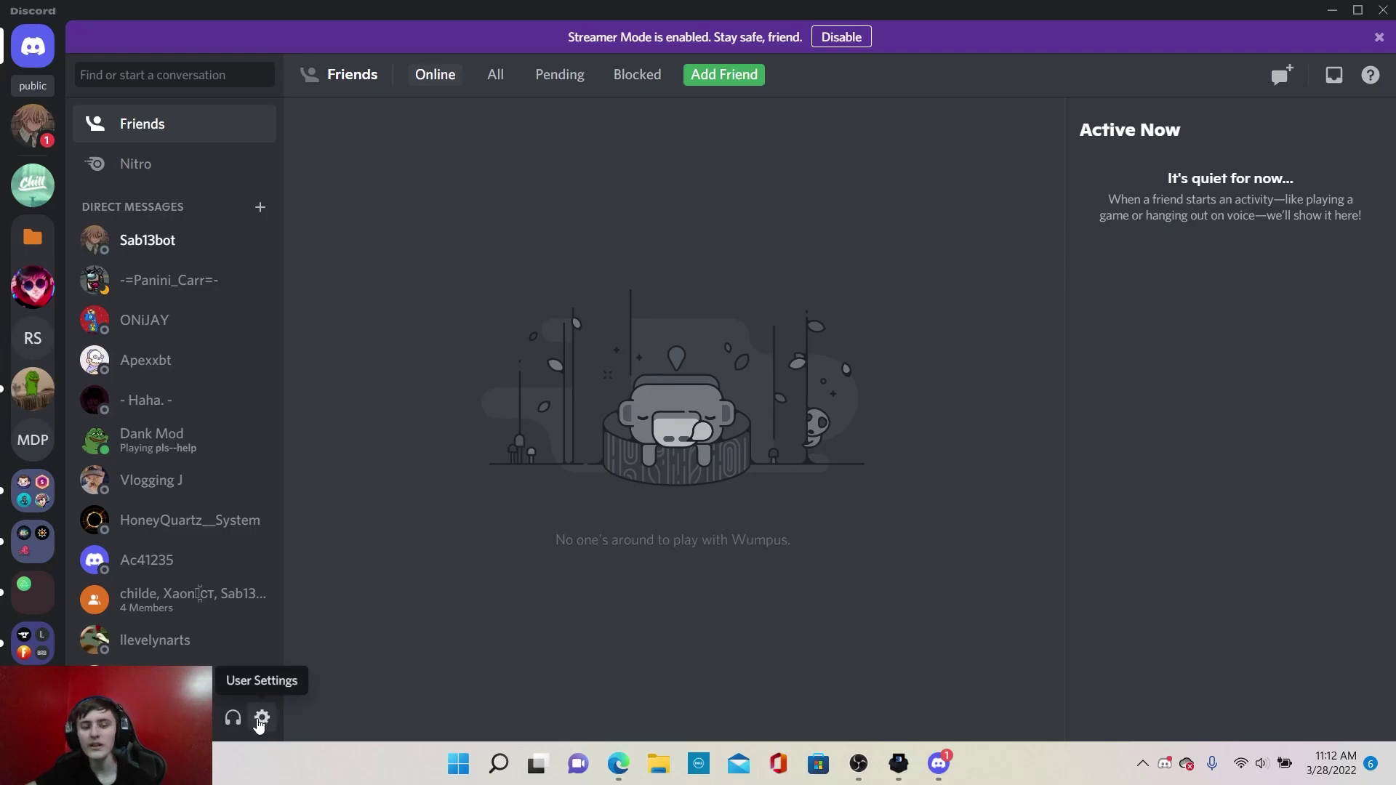
pyautogui.click(261, 719)
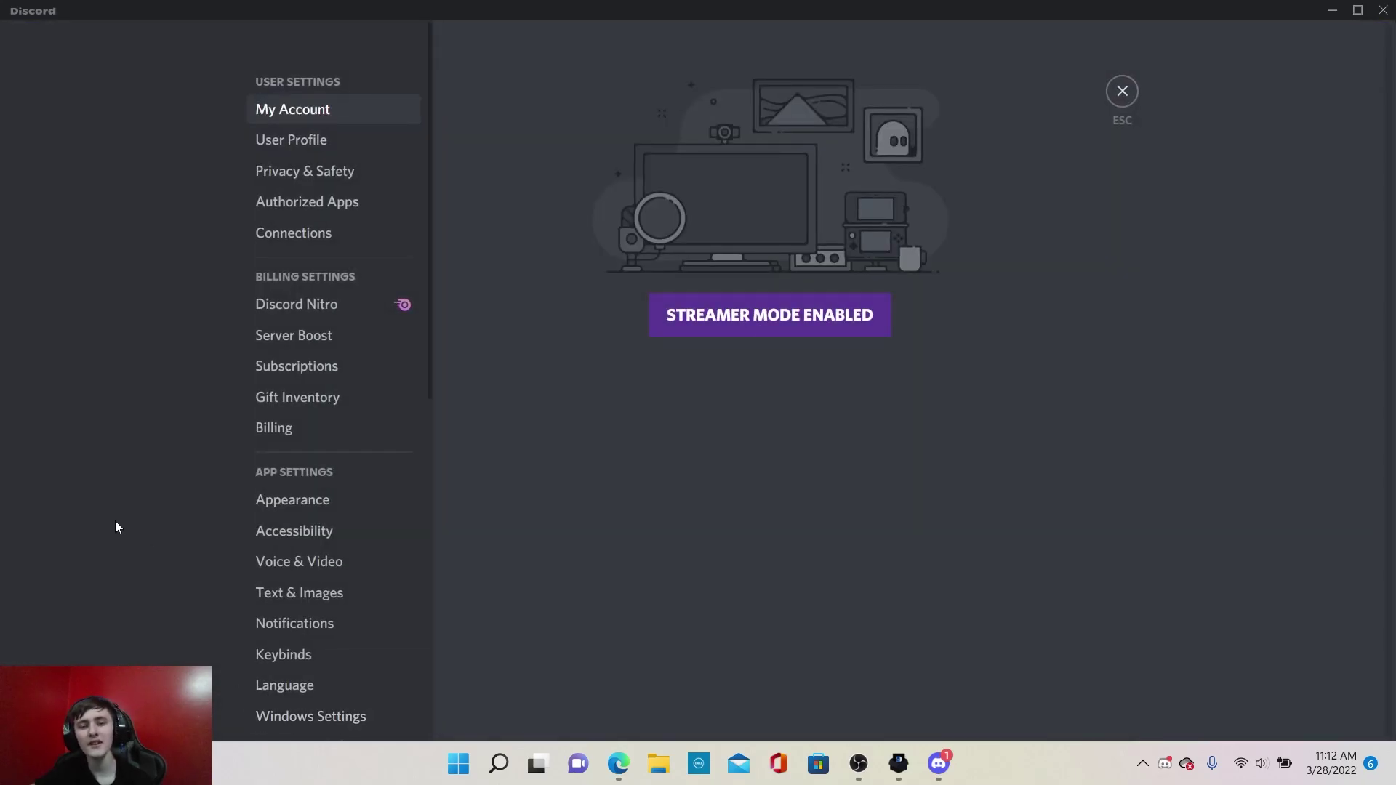
pyautogui.scroll(-7, 115, 521)
pyautogui.click(299, 304)
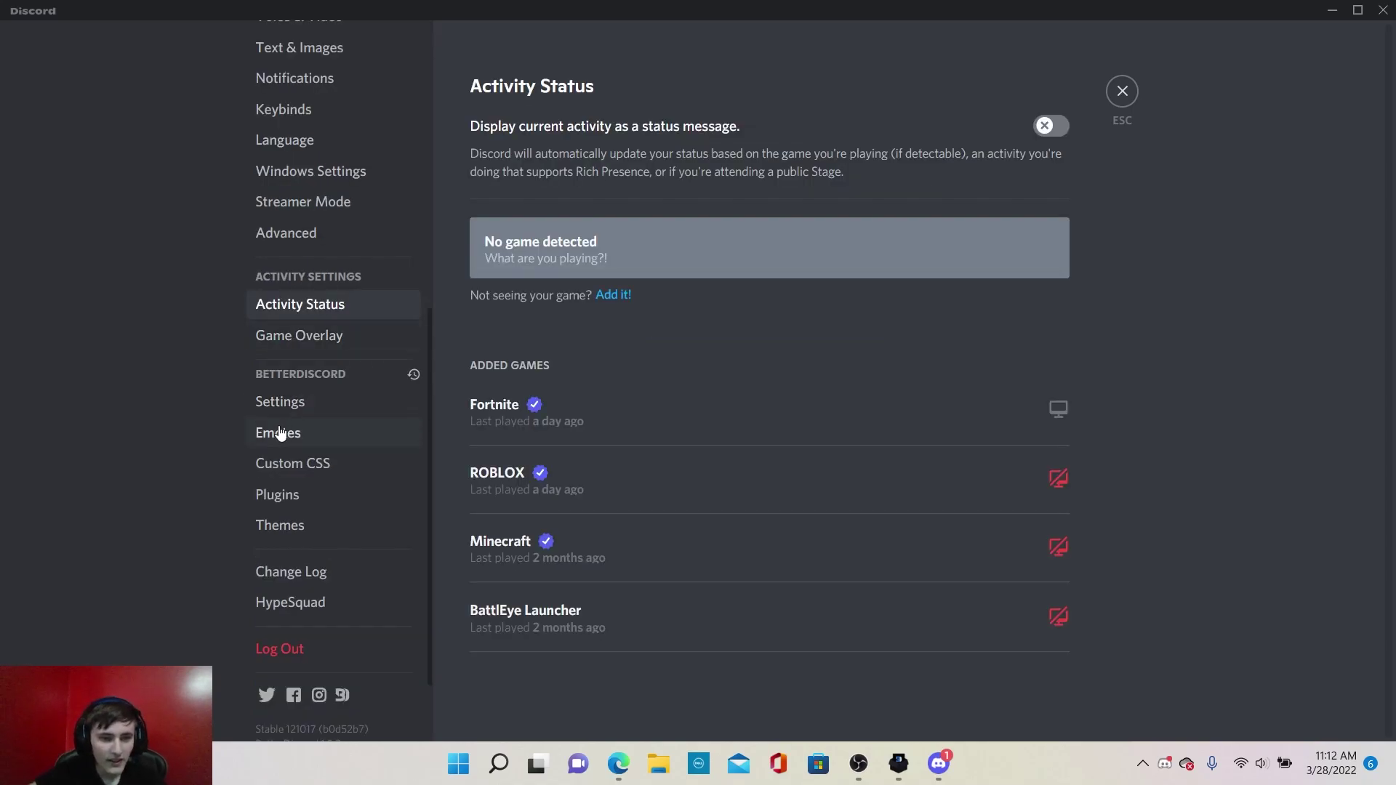
pyautogui.scroll(-2, 327, 356)
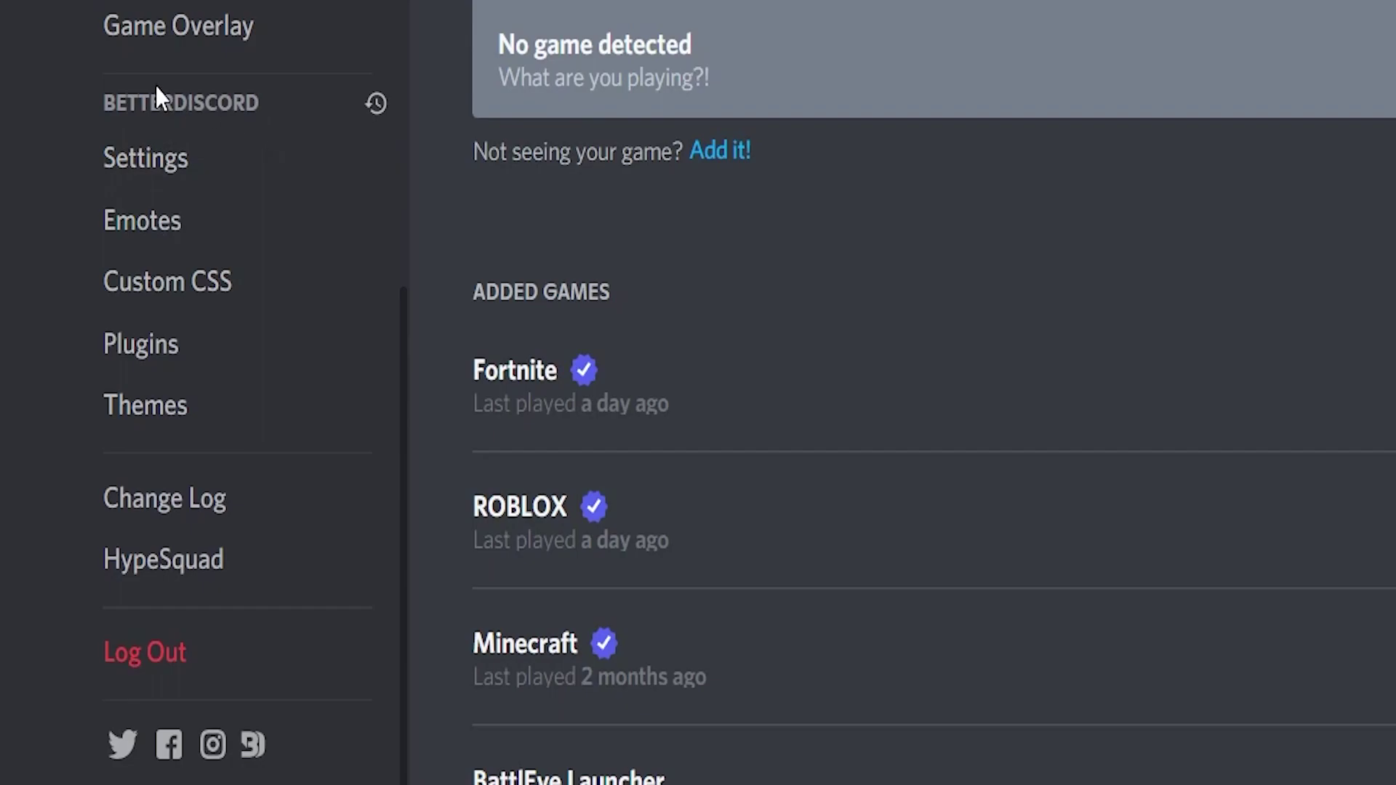
pyautogui.click(149, 160)
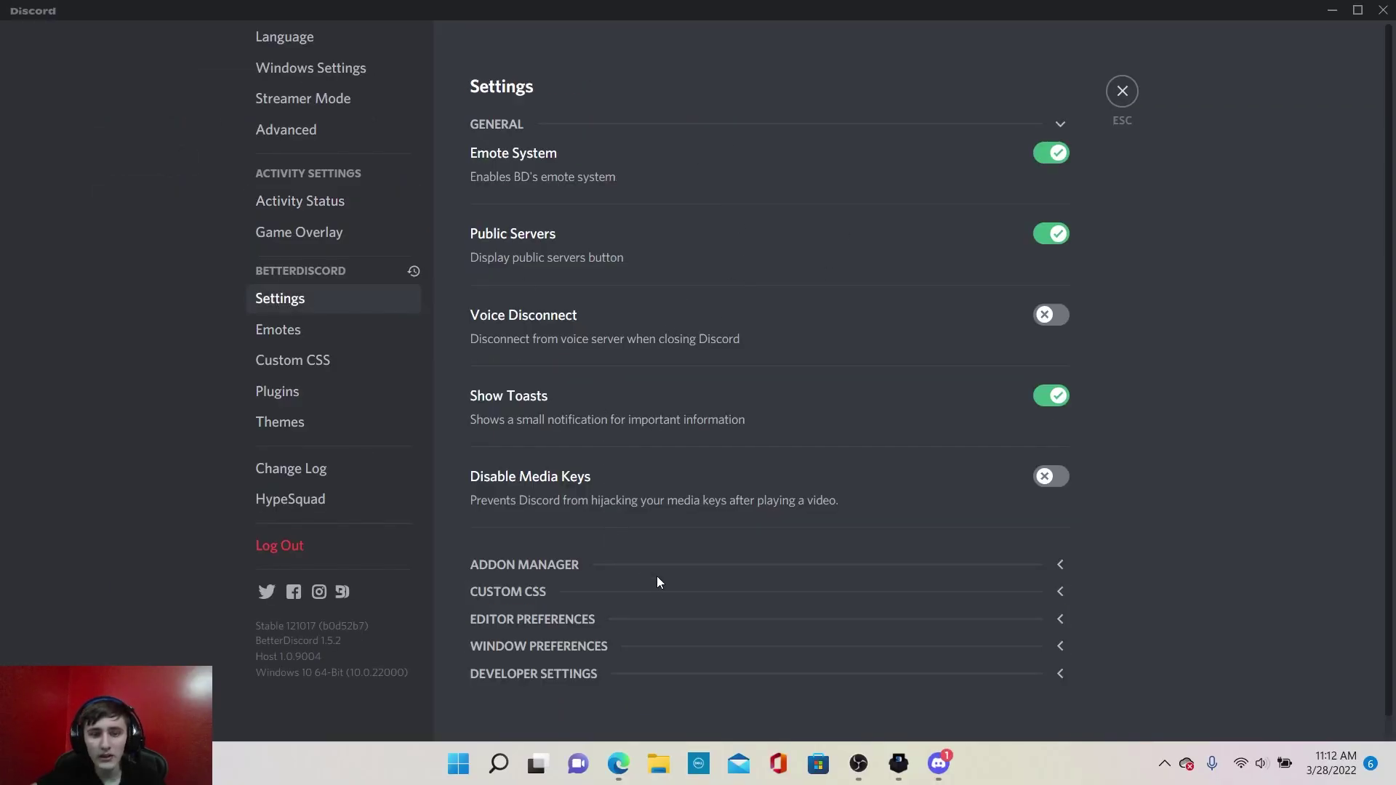
# Step: Expand the Custom CSS section of BetterDiscord's settings to examine its options
pyautogui.scroll(-1, 650, 589)
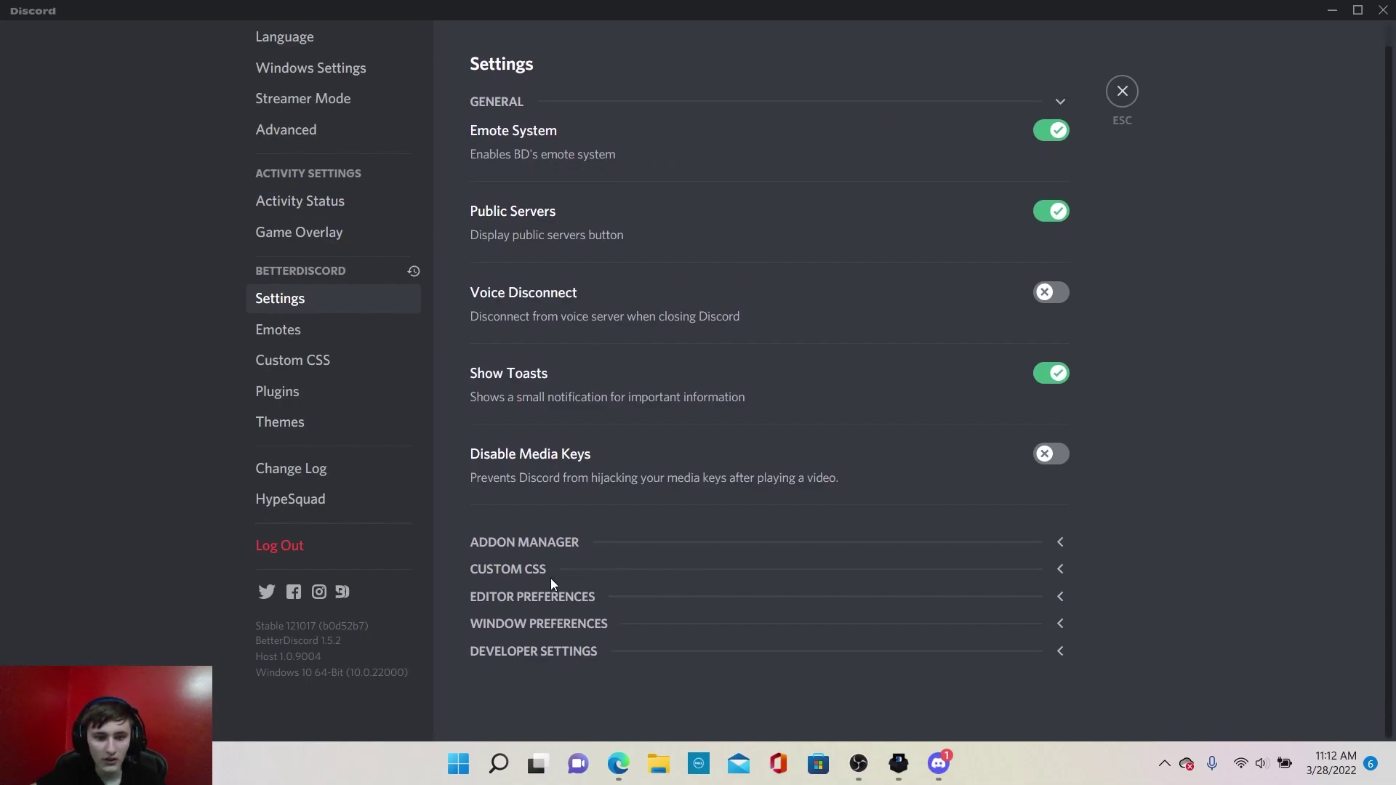
pyautogui.click(1061, 569)
pyautogui.scroll(-3, 744, 585)
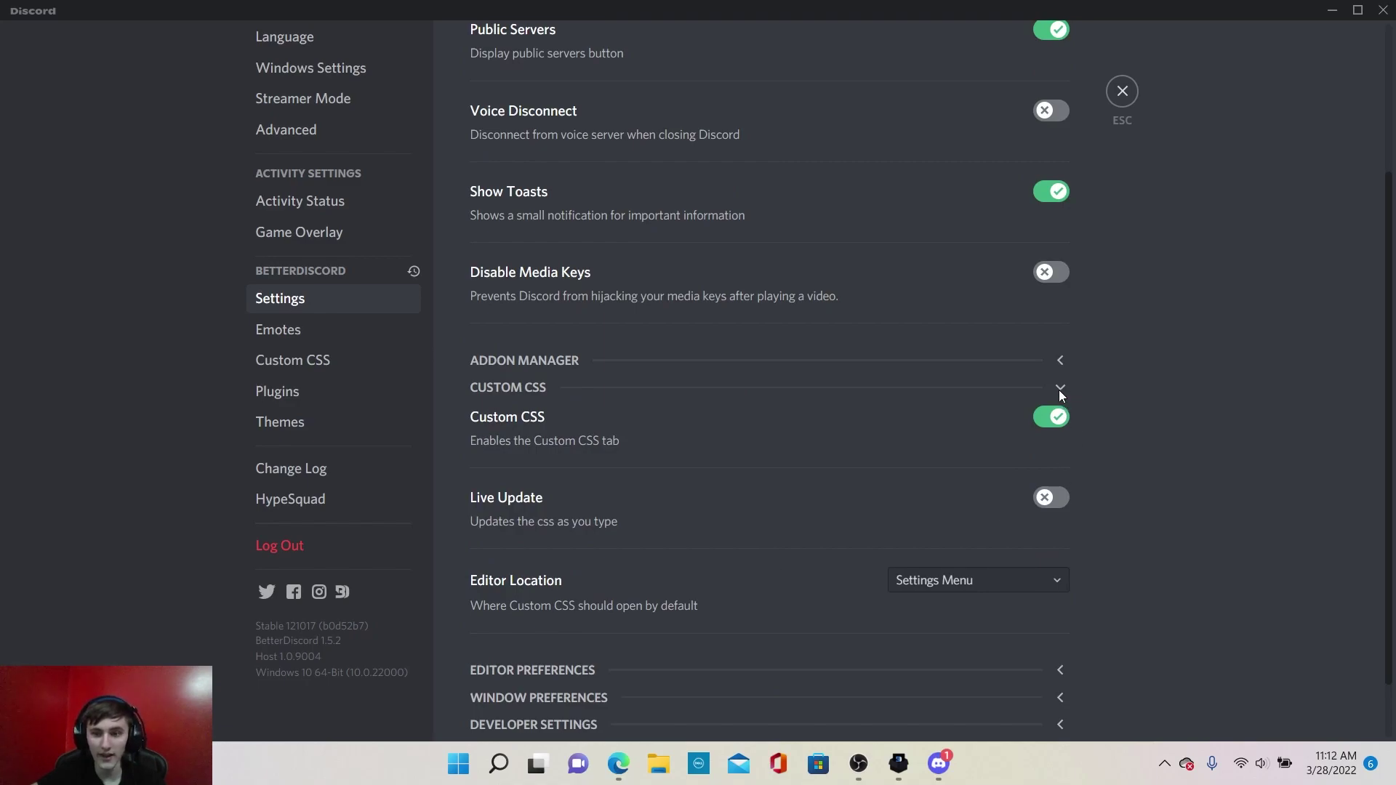
# Step: Look through BetterDiscord's Custom CSS editor, Plugins page and Themes page
pyautogui.click(304, 361)
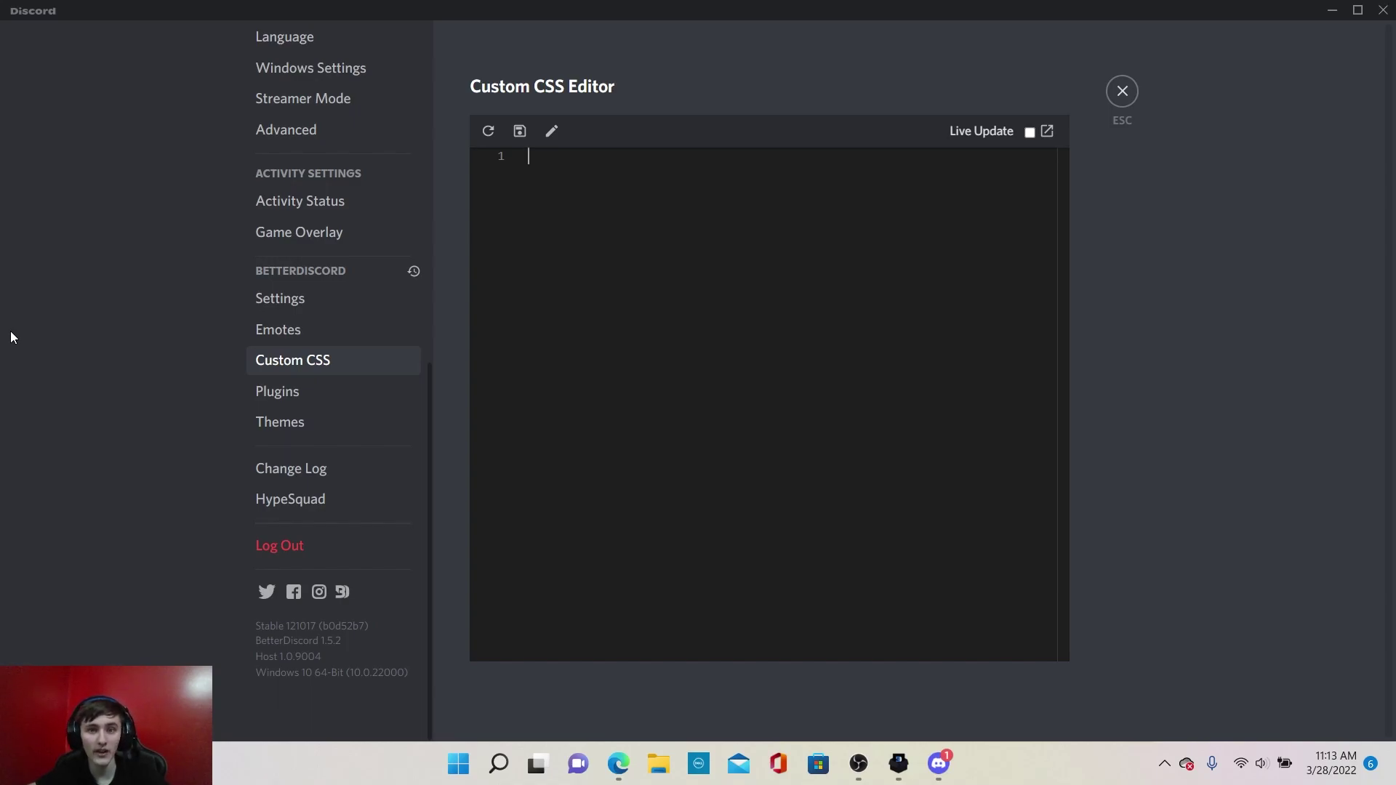
pyautogui.click(304, 394)
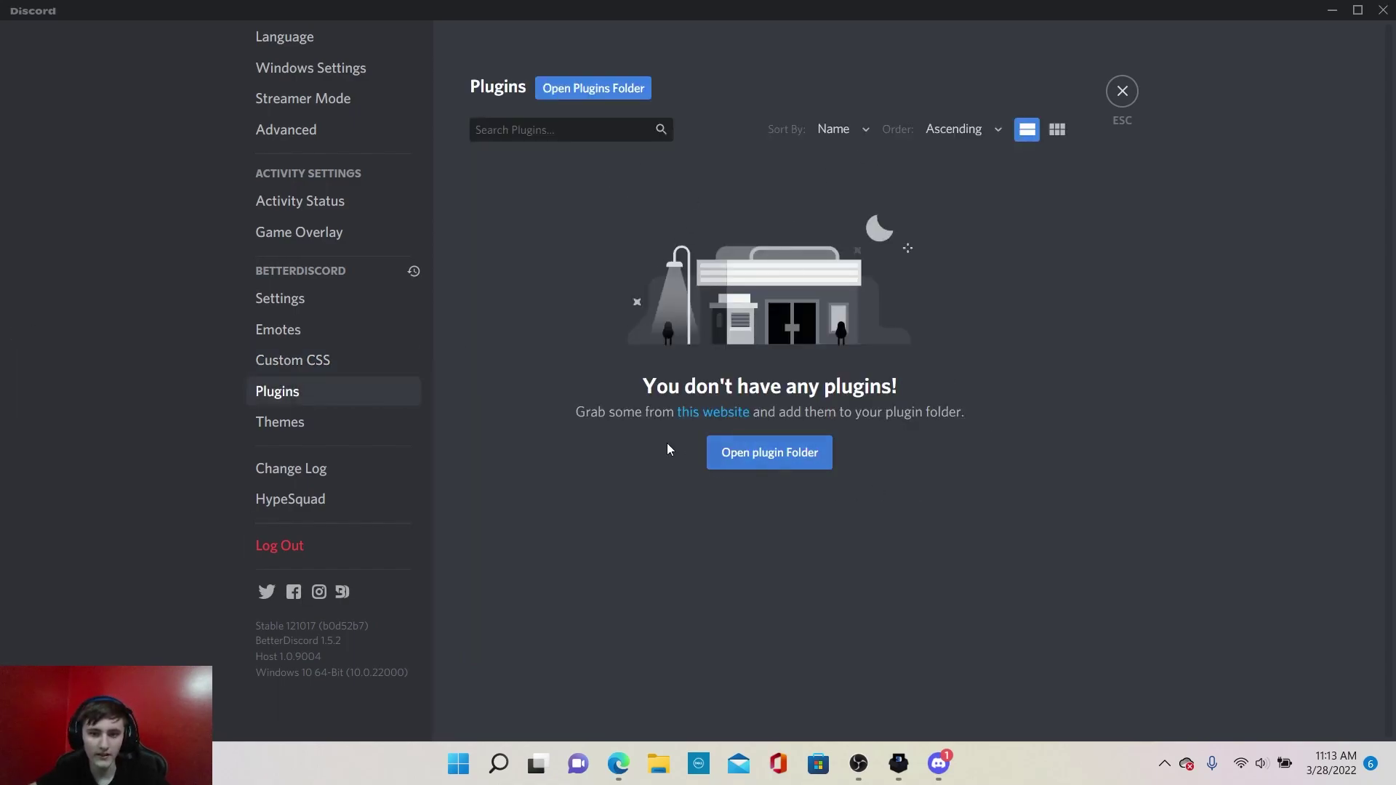
pyautogui.click(314, 418)
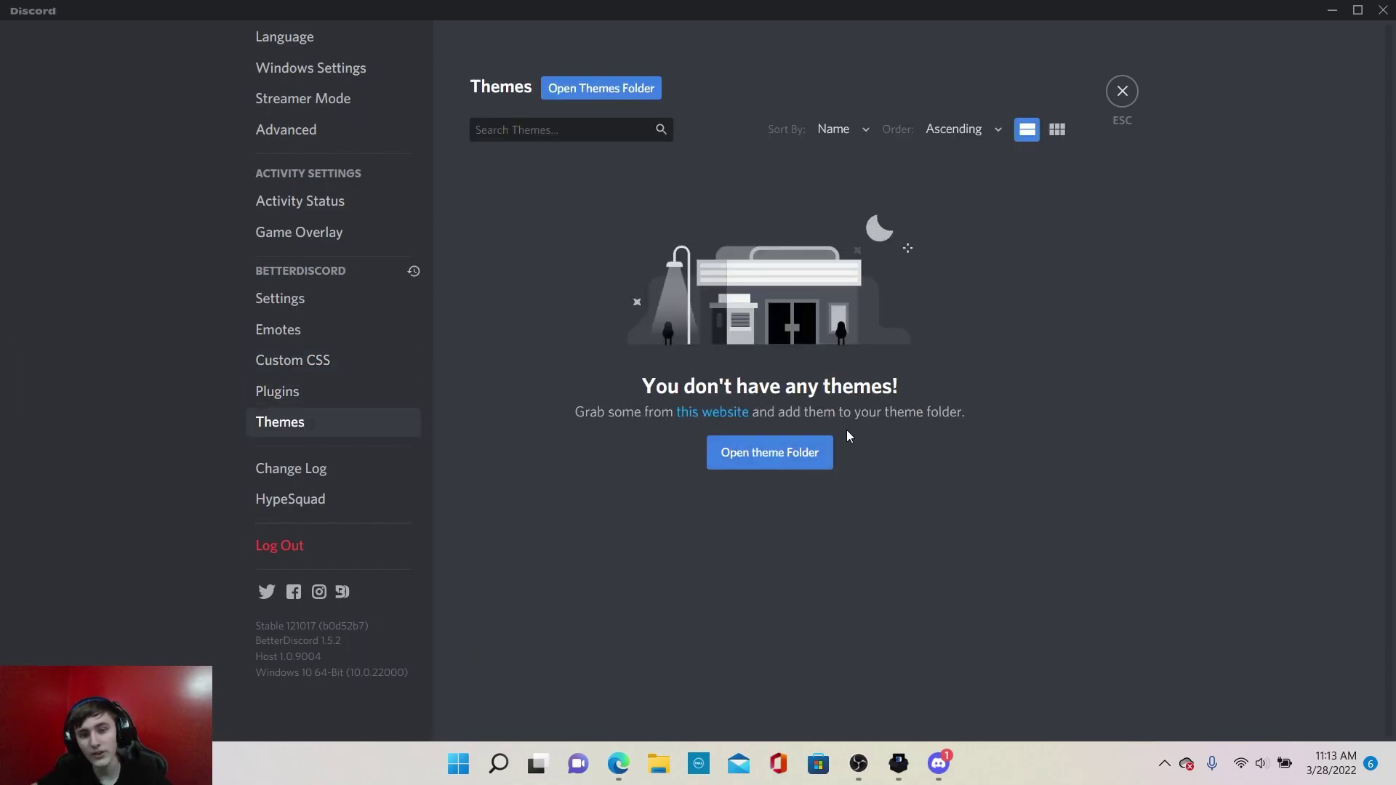
# Step: Switch to Microsoft Edge and bring up the DiscordThemes.io page found in the "better discord" search results
pyautogui.click(618, 763)
pyautogui.click(1345, 13)
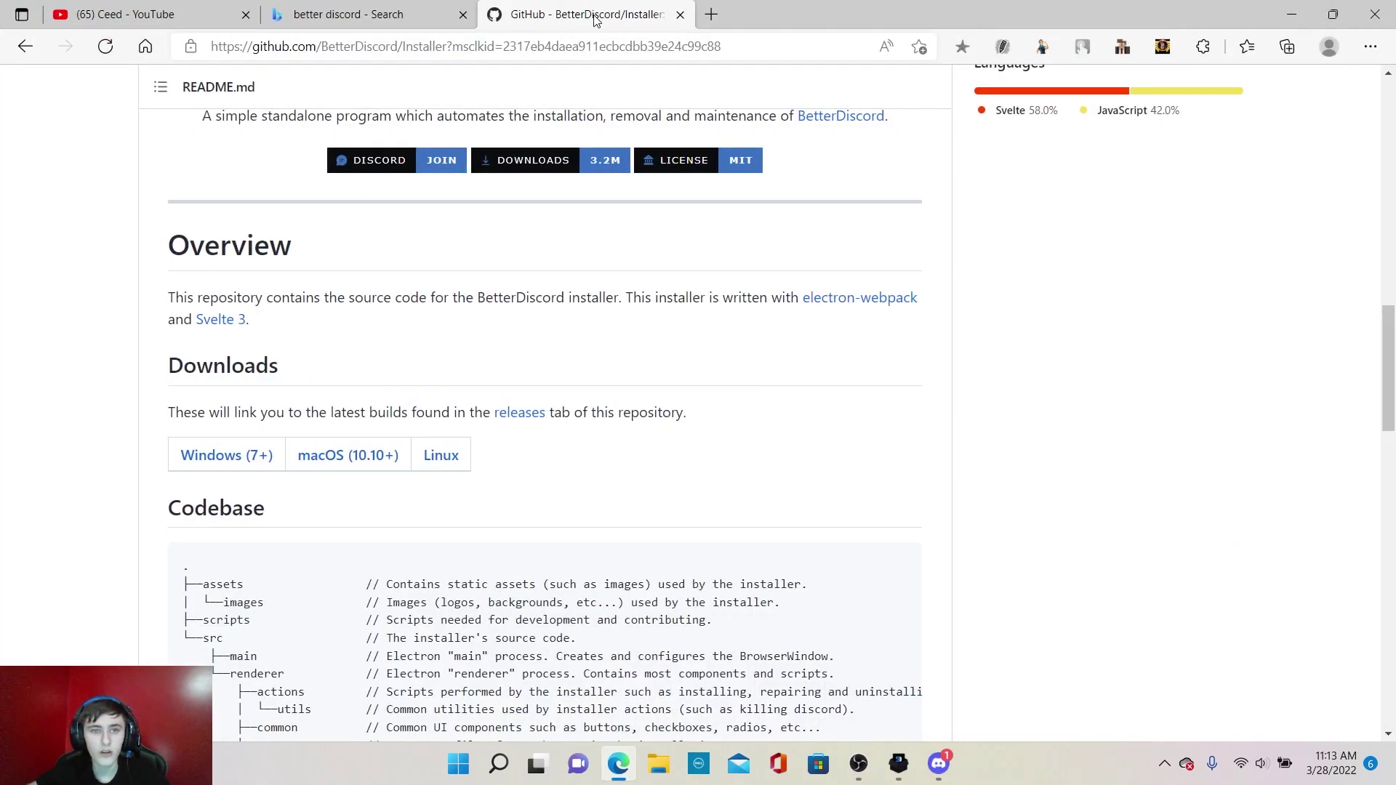
pyautogui.click(364, 14)
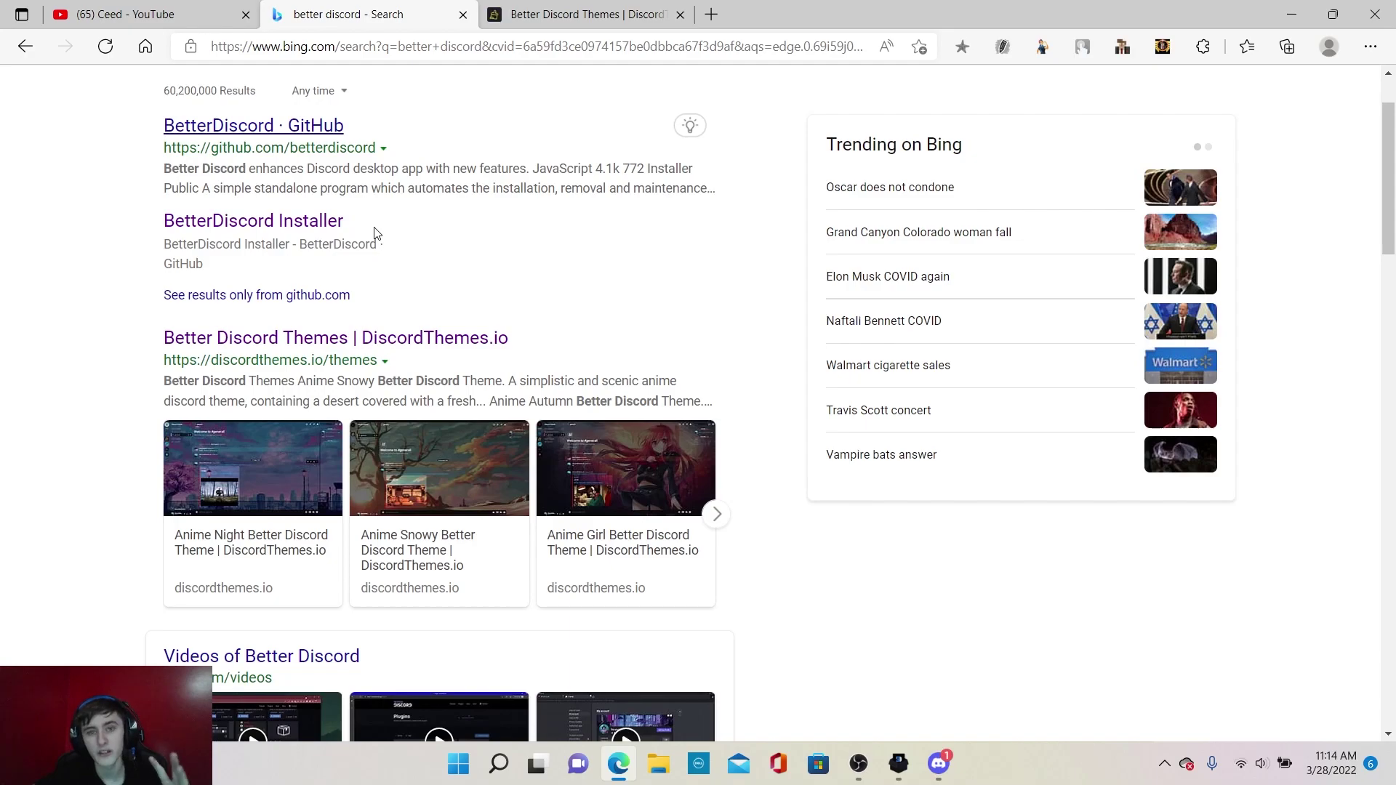
pyautogui.scroll(2, 375, 232)
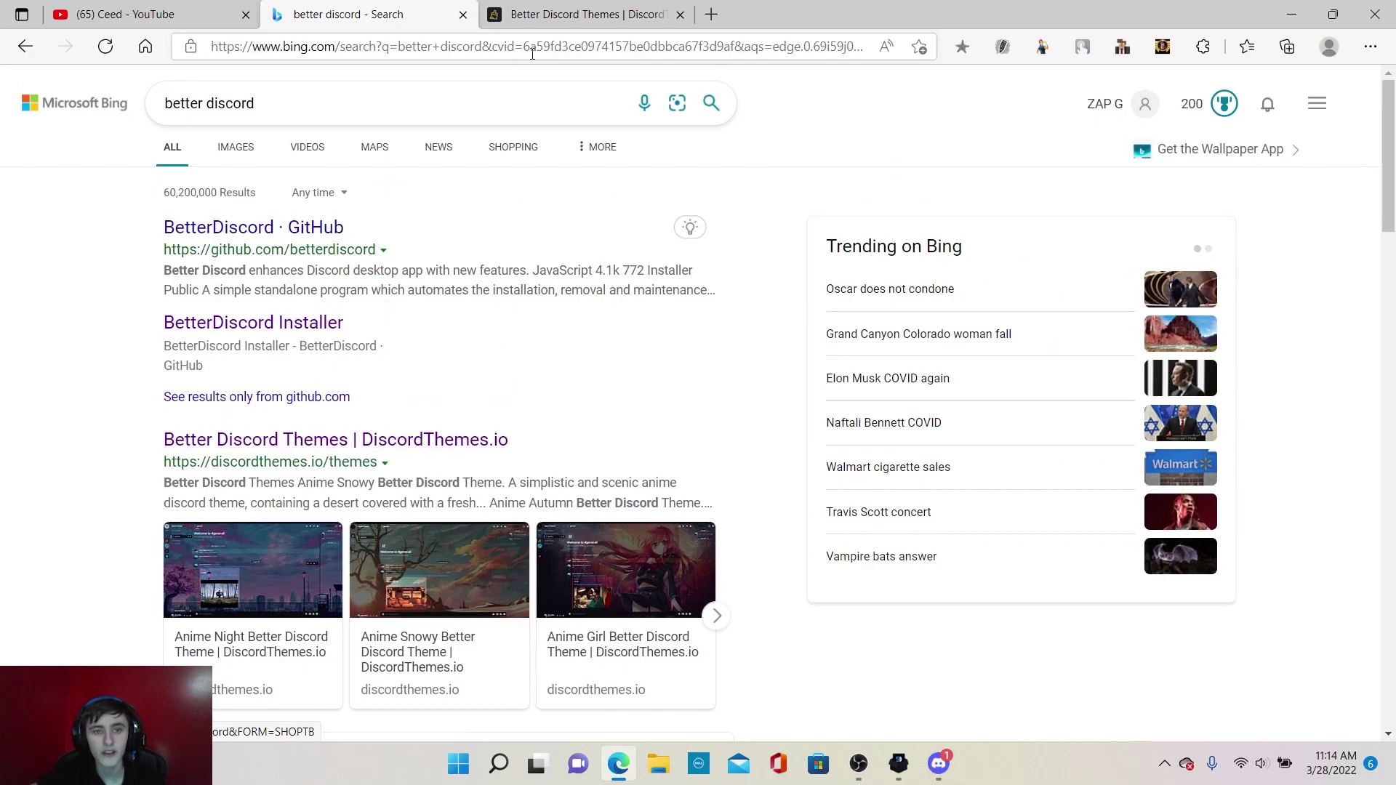
pyautogui.click(557, 16)
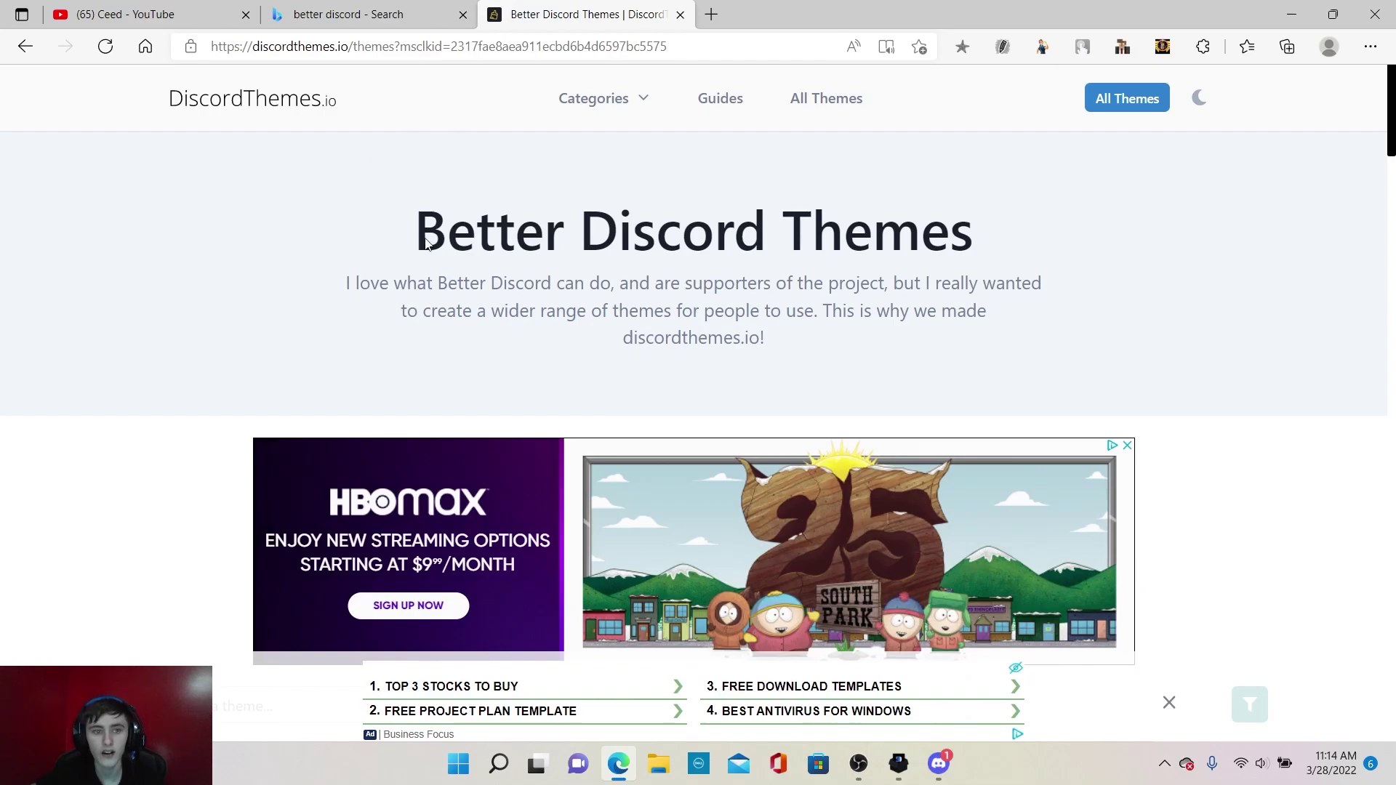
# Step: Show all themes on DiscordThemes.io and look through the theme listings
pyautogui.click(1132, 106)
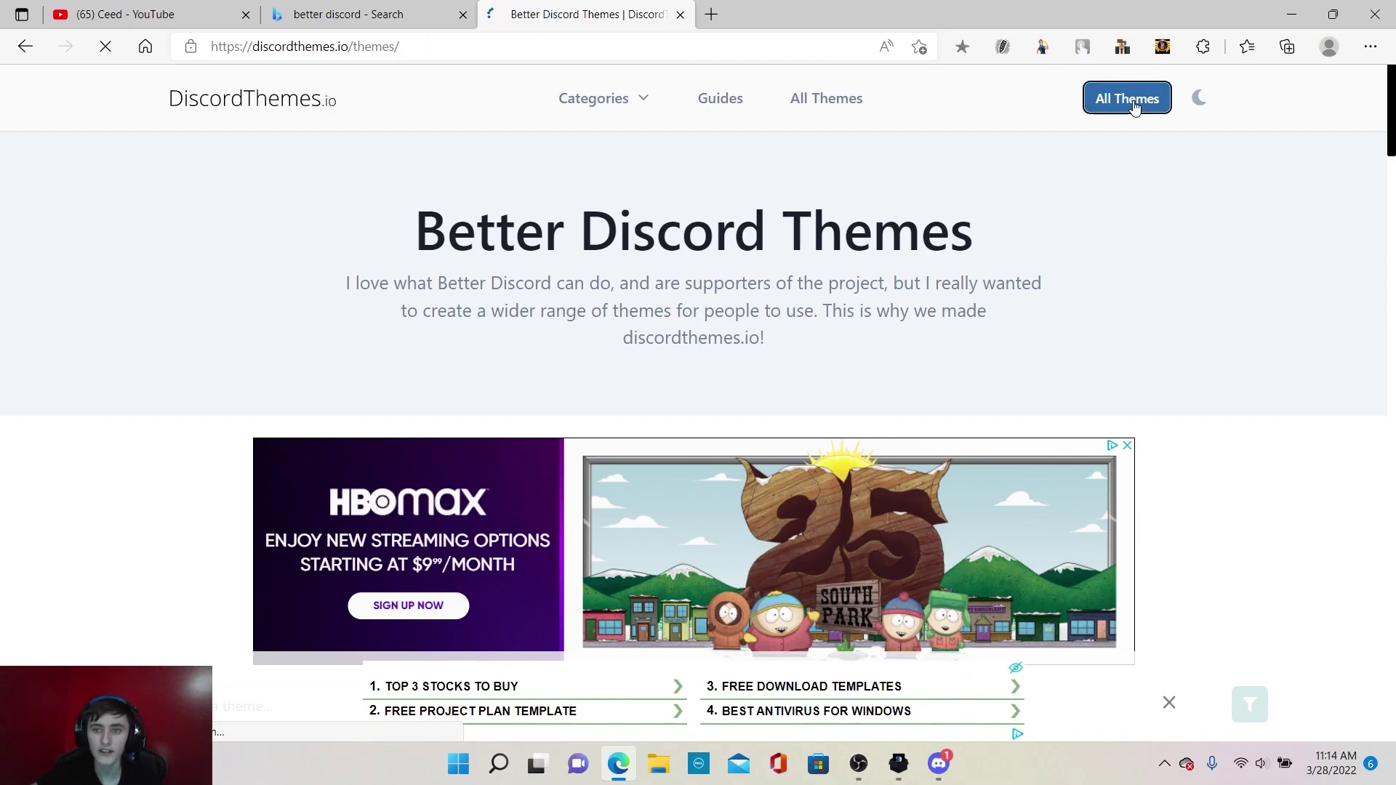
pyautogui.scroll(-9, 511, 368)
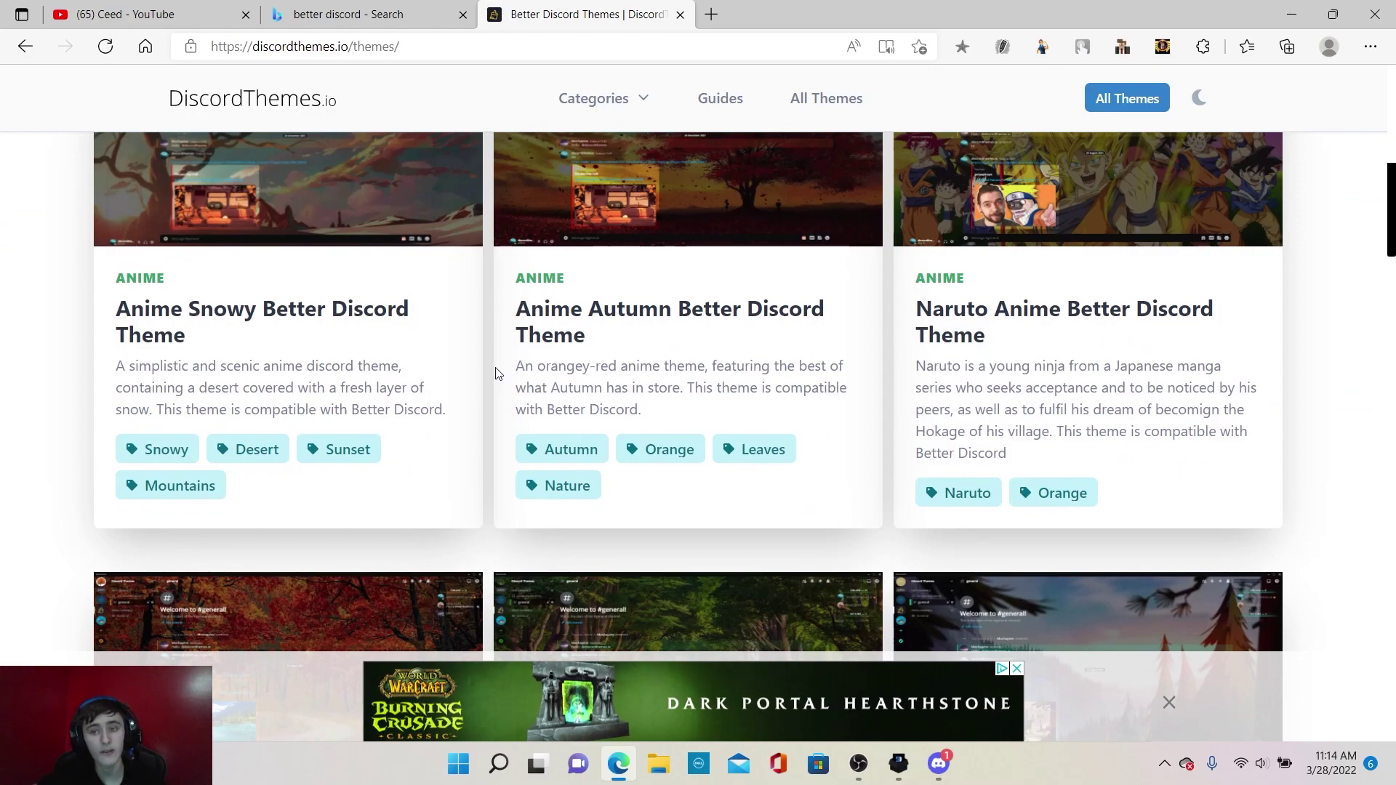
pyautogui.scroll(-4, 497, 372)
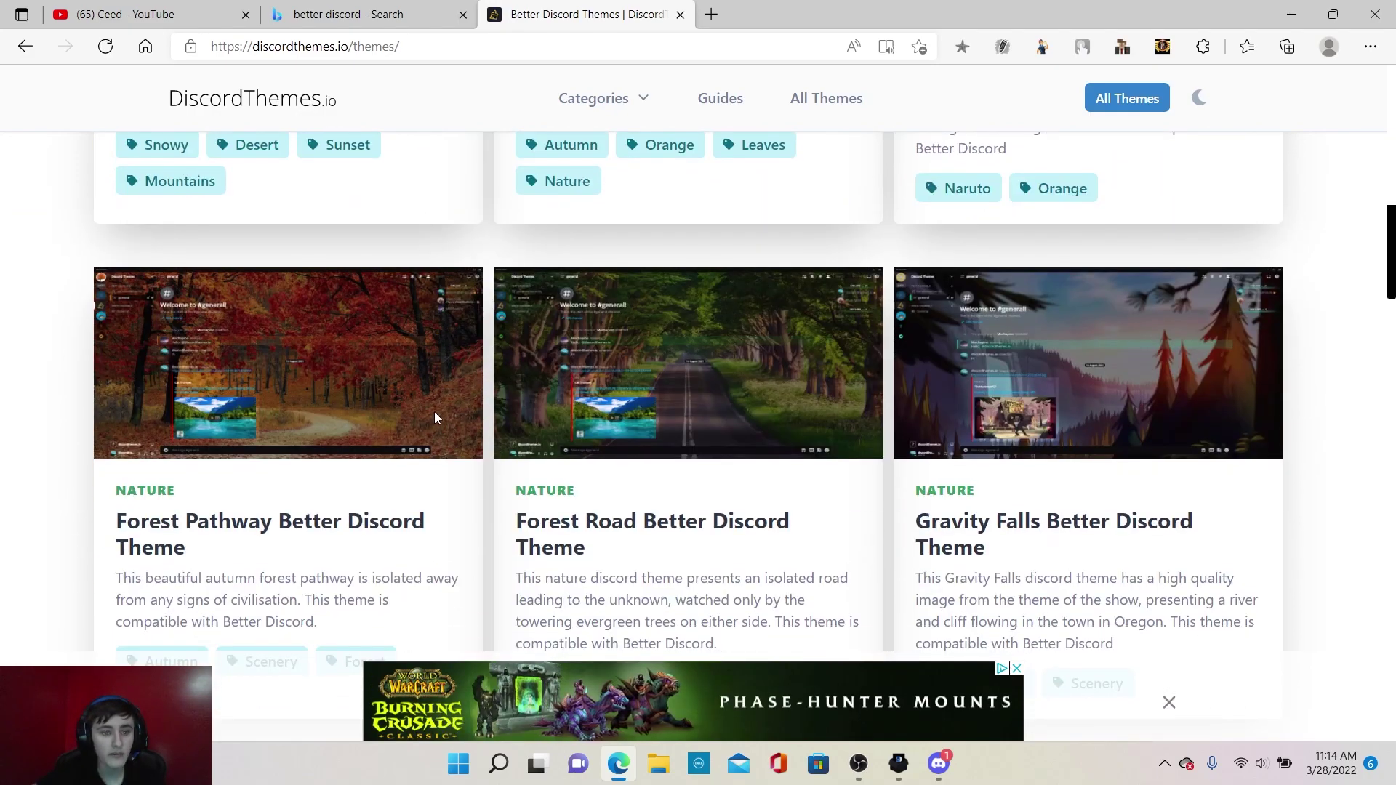
pyautogui.scroll(-7, 434, 412)
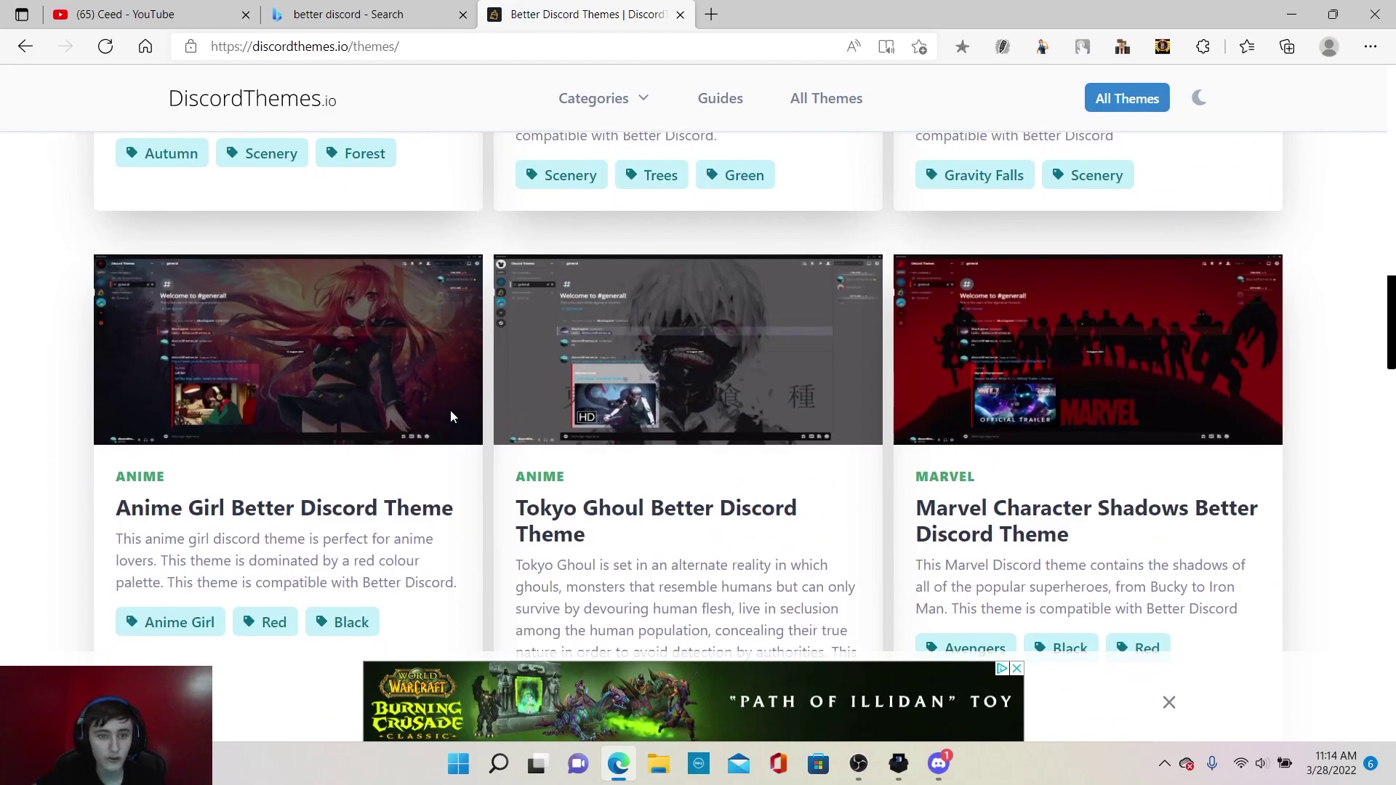
pyautogui.scroll(4, 443, 409)
pyautogui.scroll(3, 1166, 159)
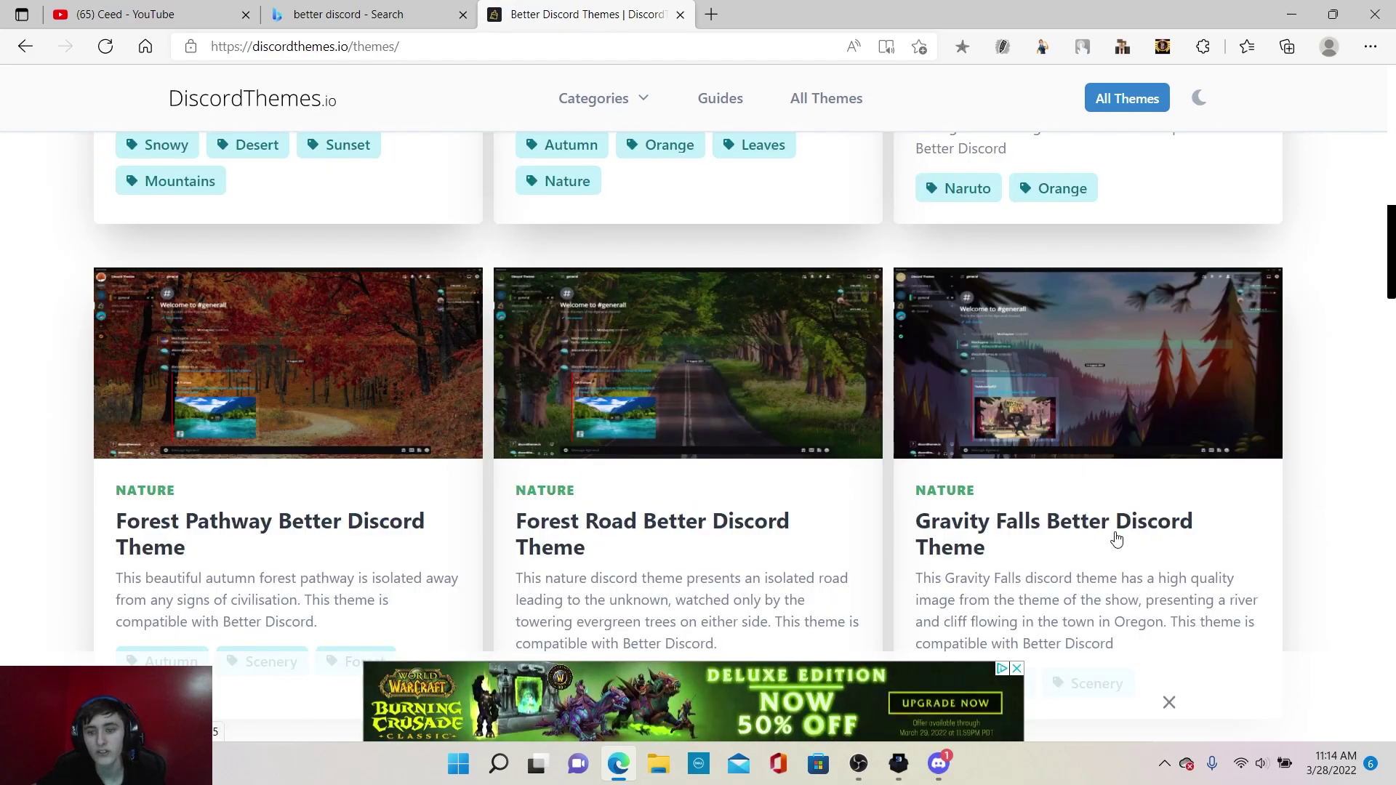
pyautogui.scroll(-1, 1119, 536)
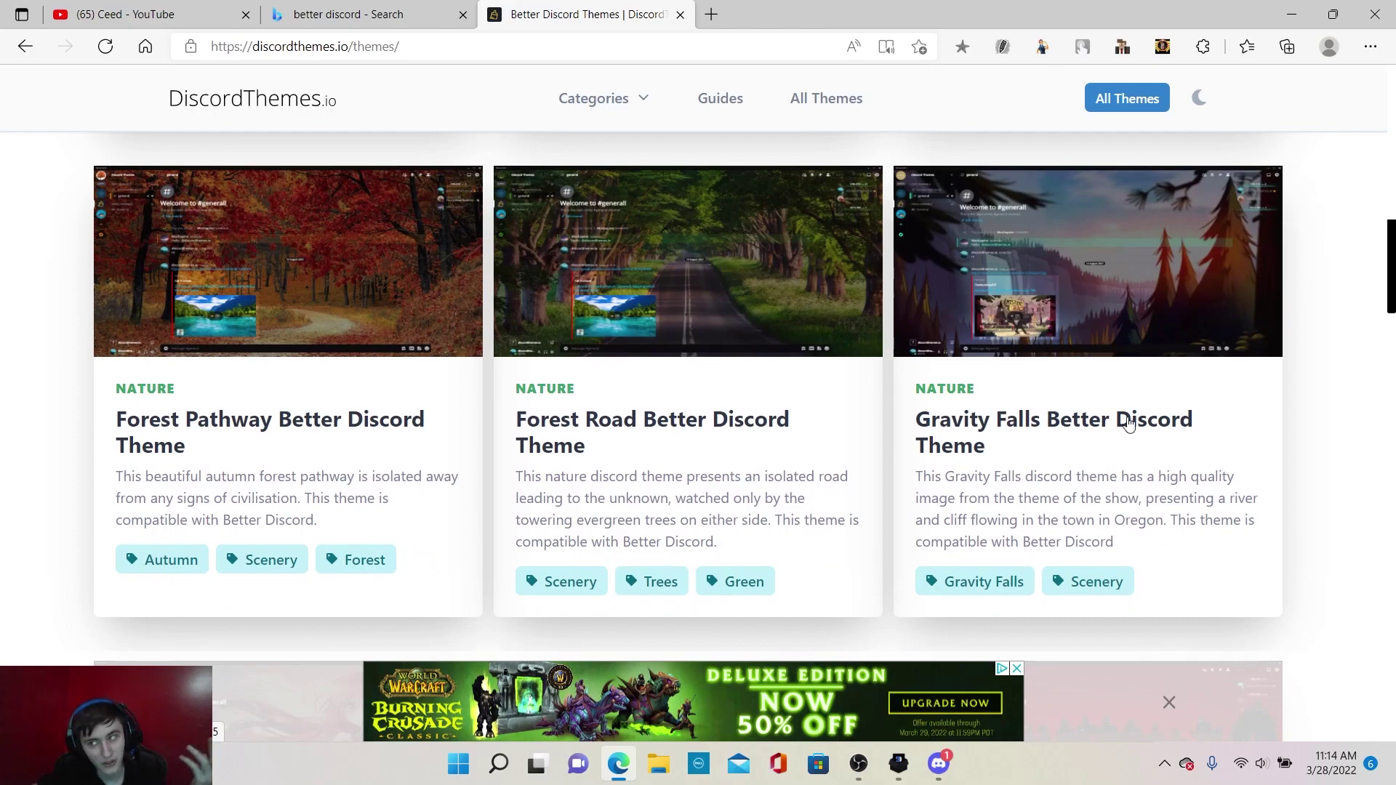
pyautogui.scroll(1, 1129, 422)
# Step: Open the Gravity Falls Better Discord Theme and download its theme file
pyautogui.click(1072, 446)
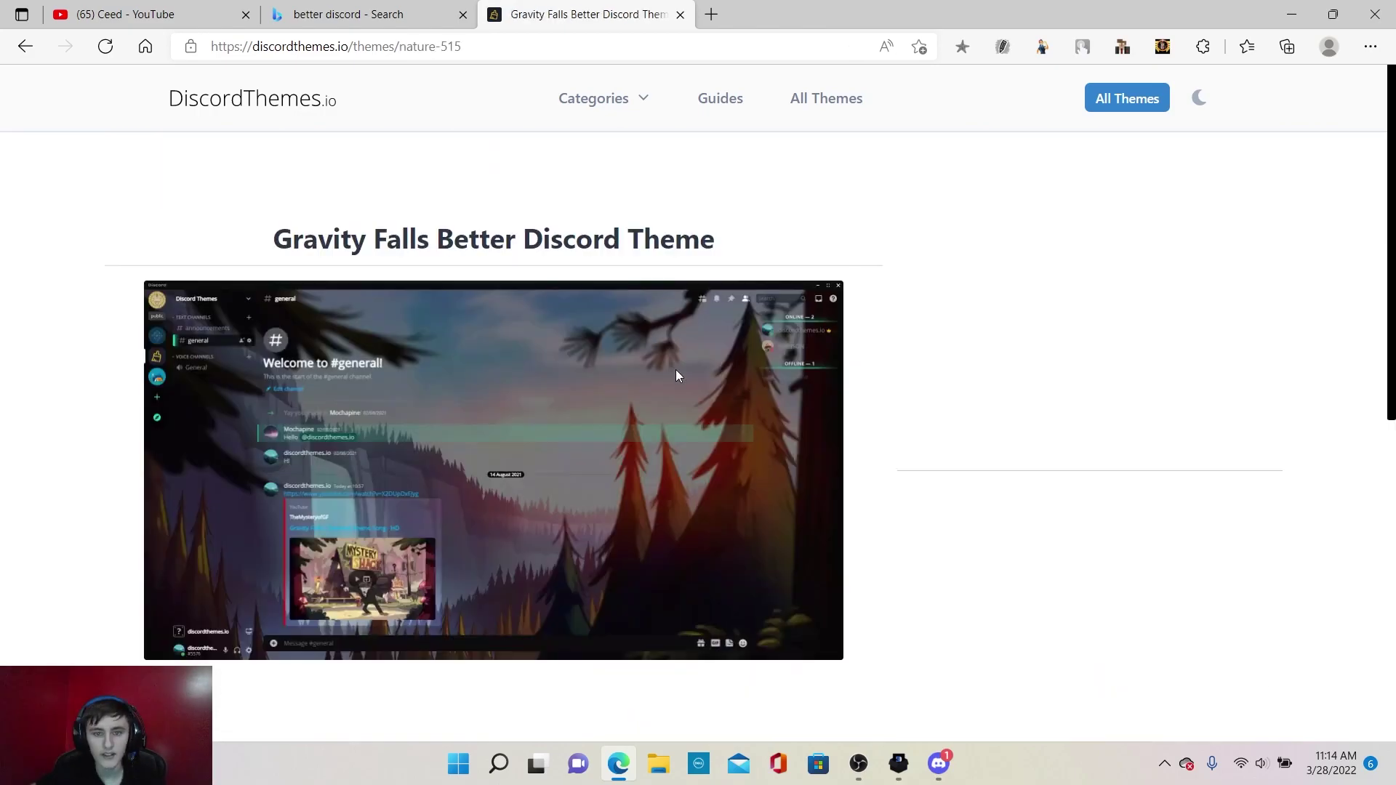
pyautogui.scroll(-6, 710, 356)
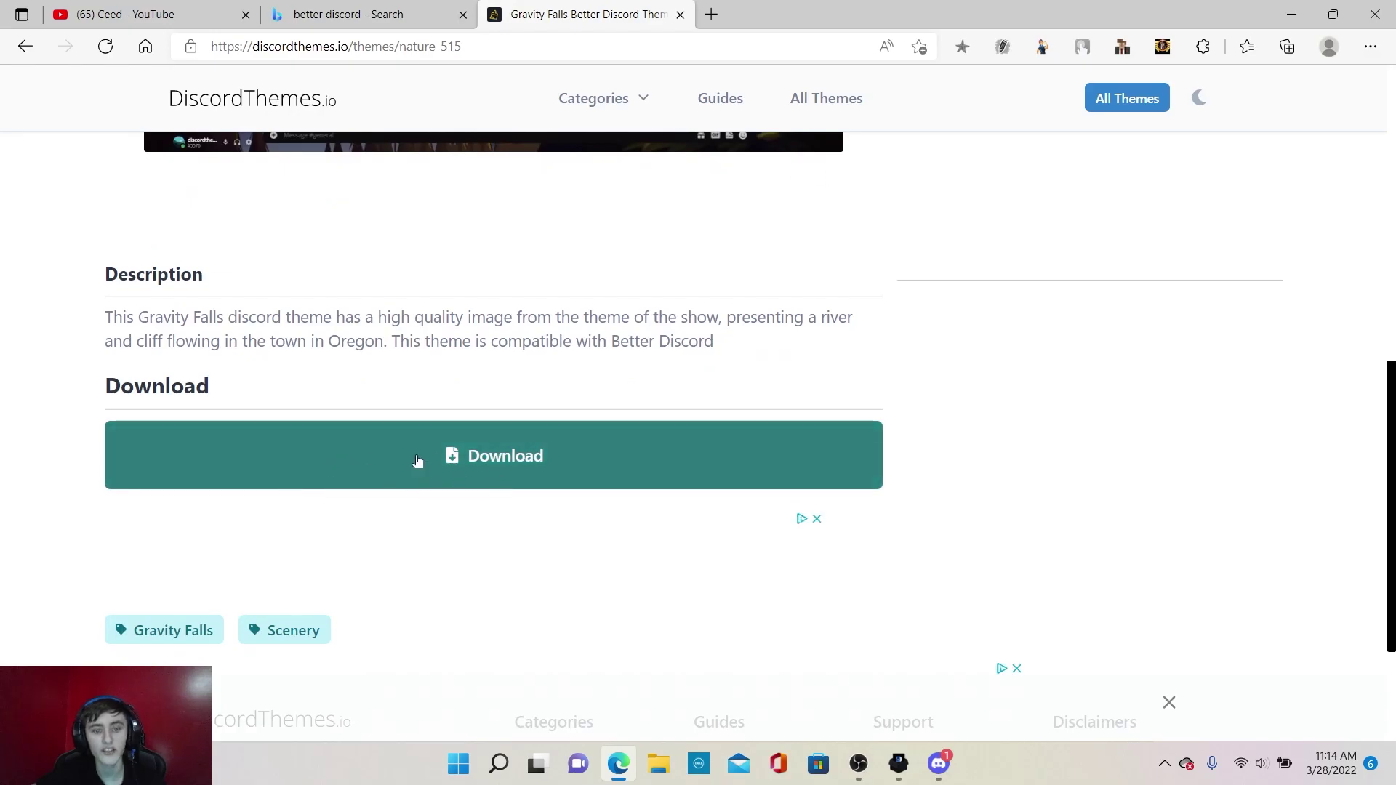
pyautogui.click(453, 460)
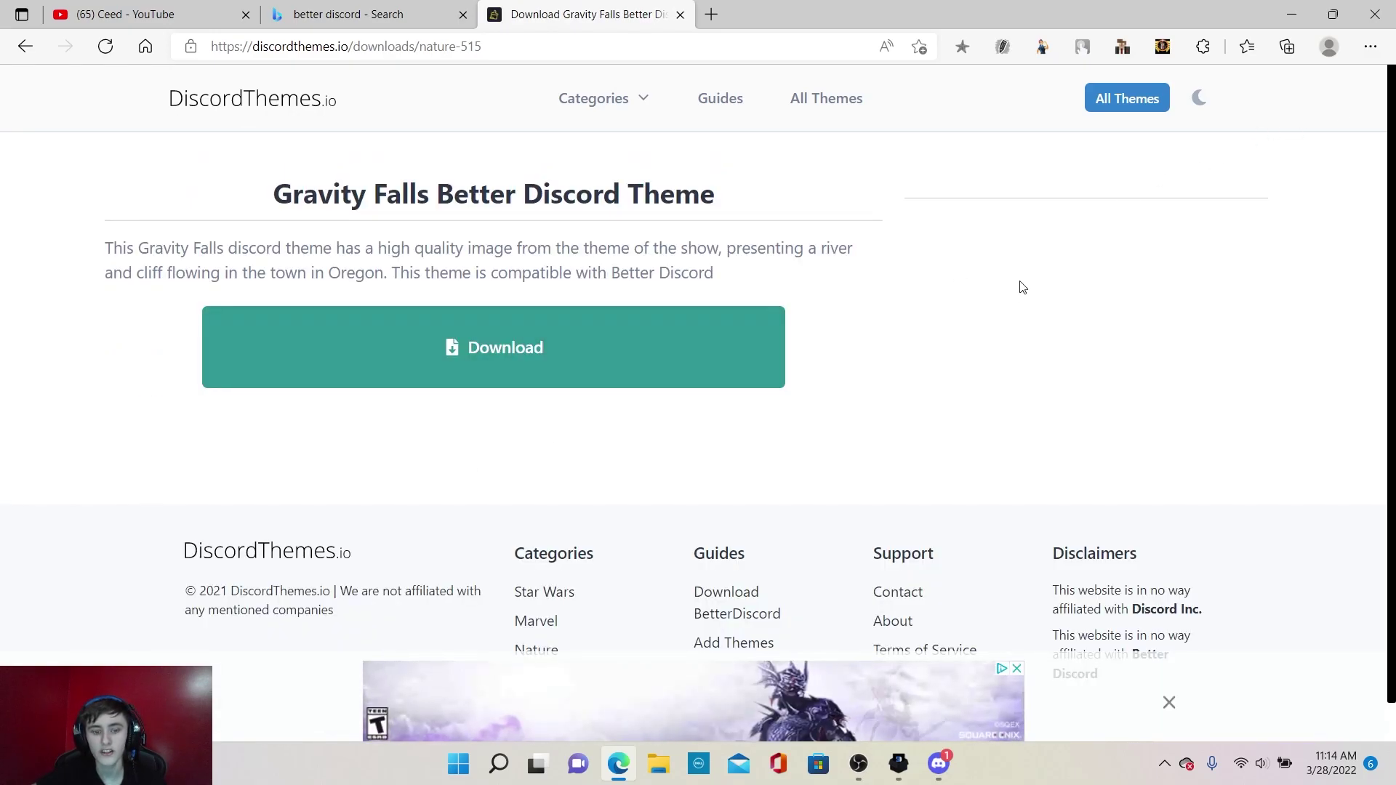
pyautogui.click(758, 381)
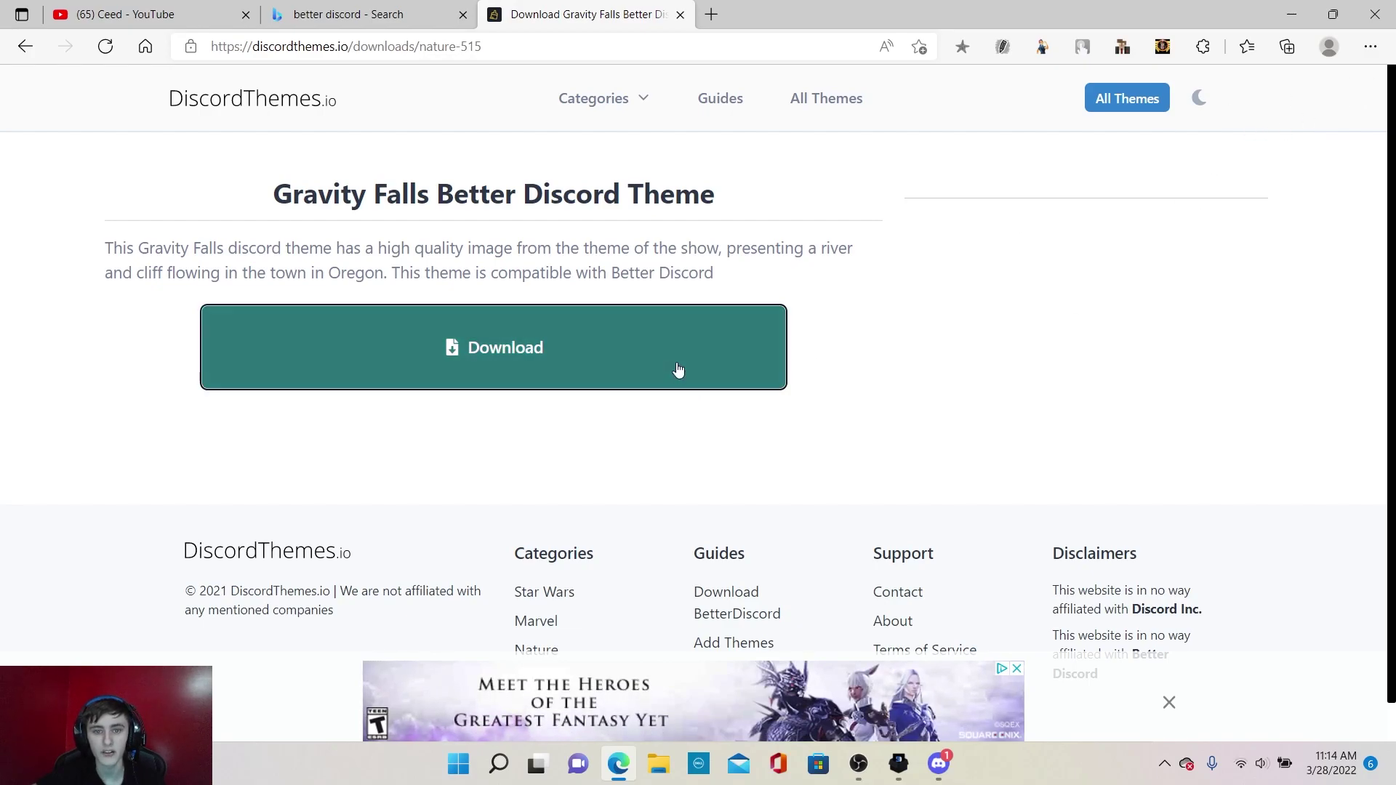
# Step: Switch to Discord, open BetterDiscord's themes folder from the Themes page, and reposition the folder window for file transfer
pyautogui.click(936, 765)
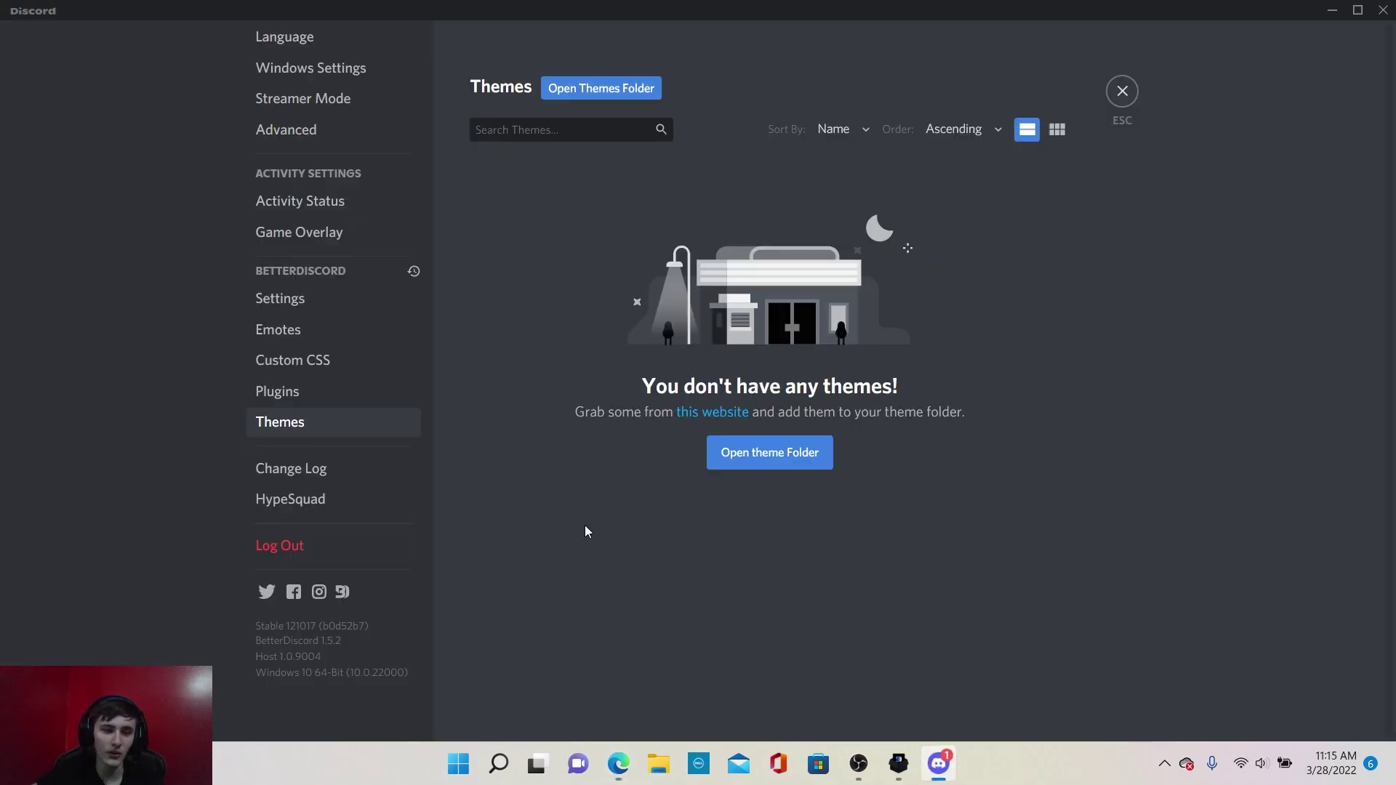
pyautogui.click(788, 464)
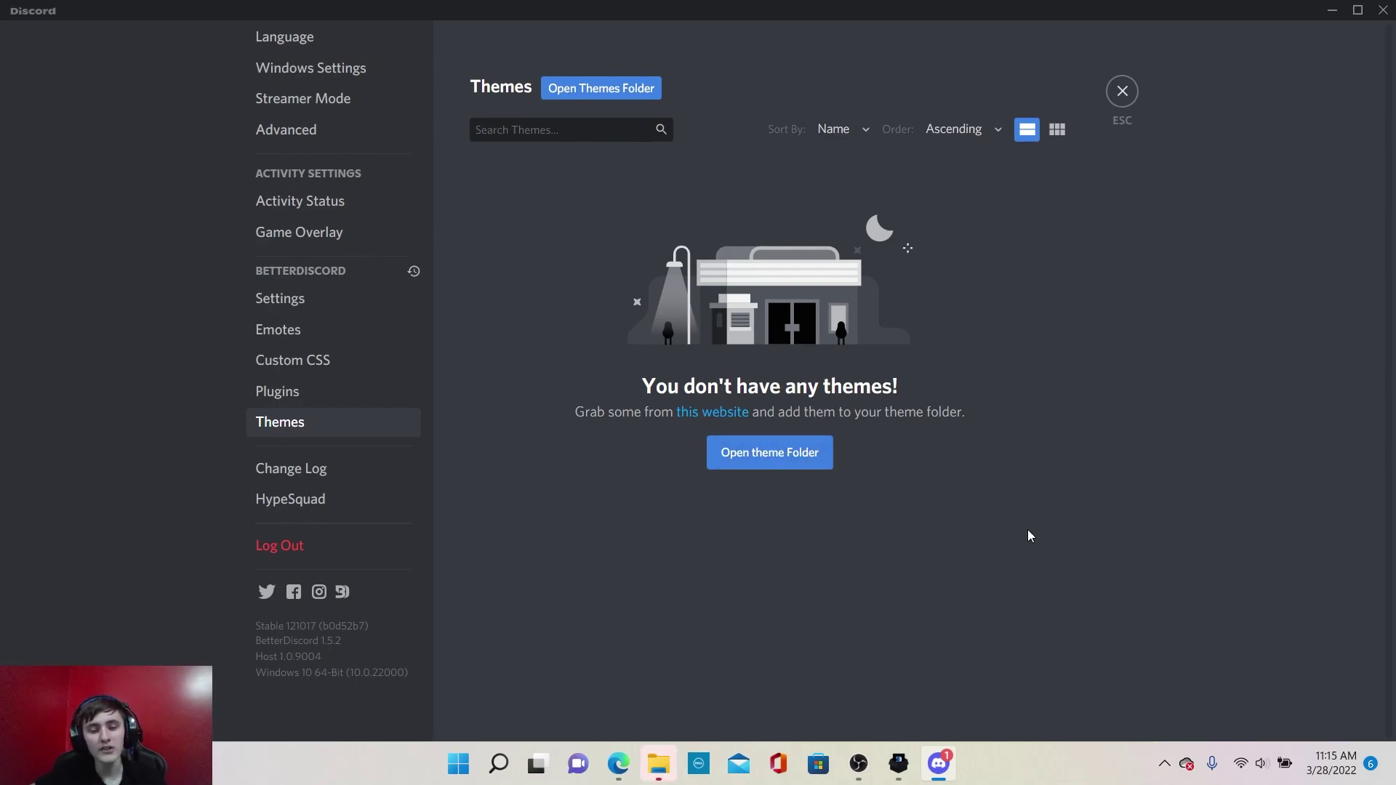
pyautogui.moveTo(666, 763)
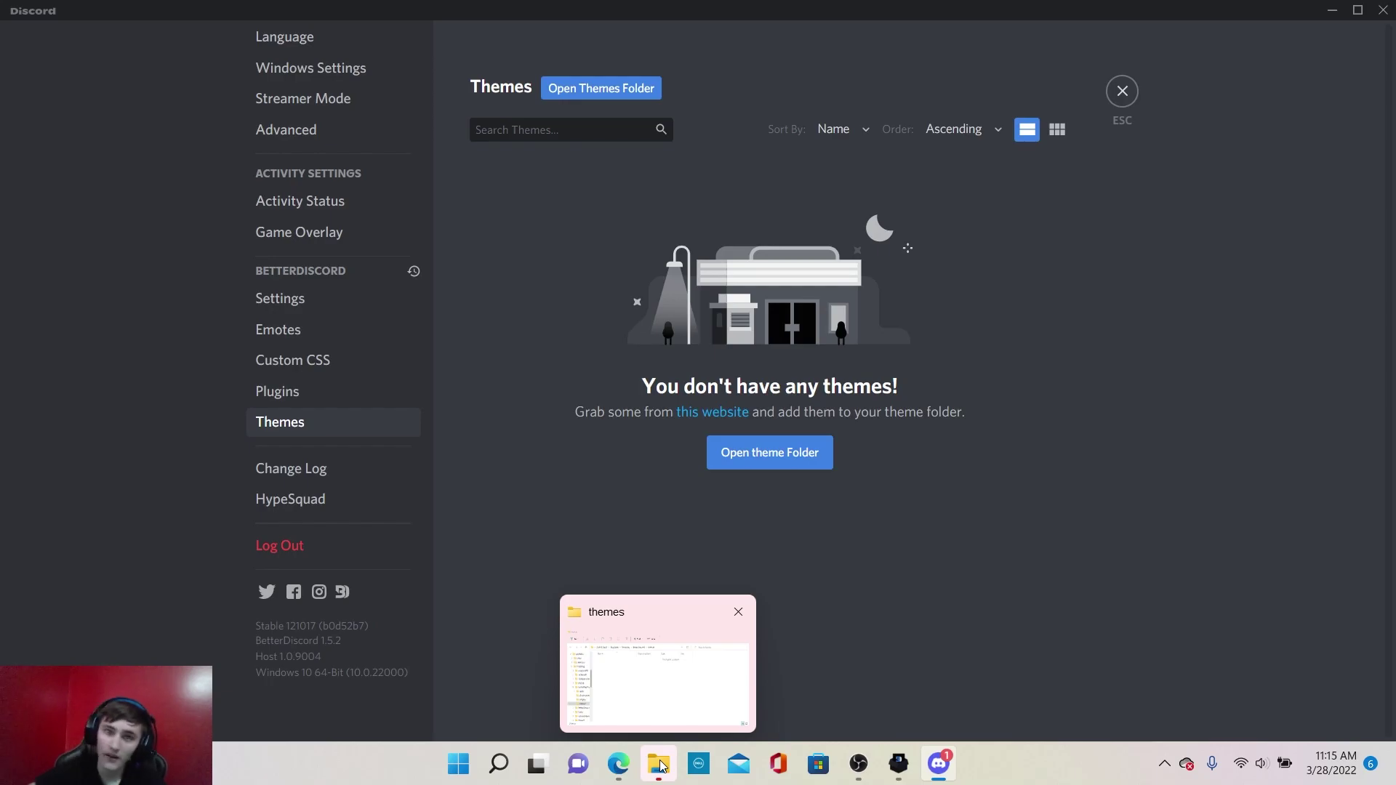
pyautogui.click(662, 766)
pyautogui.moveTo(847, 89); pyautogui.dragTo(514, 90)
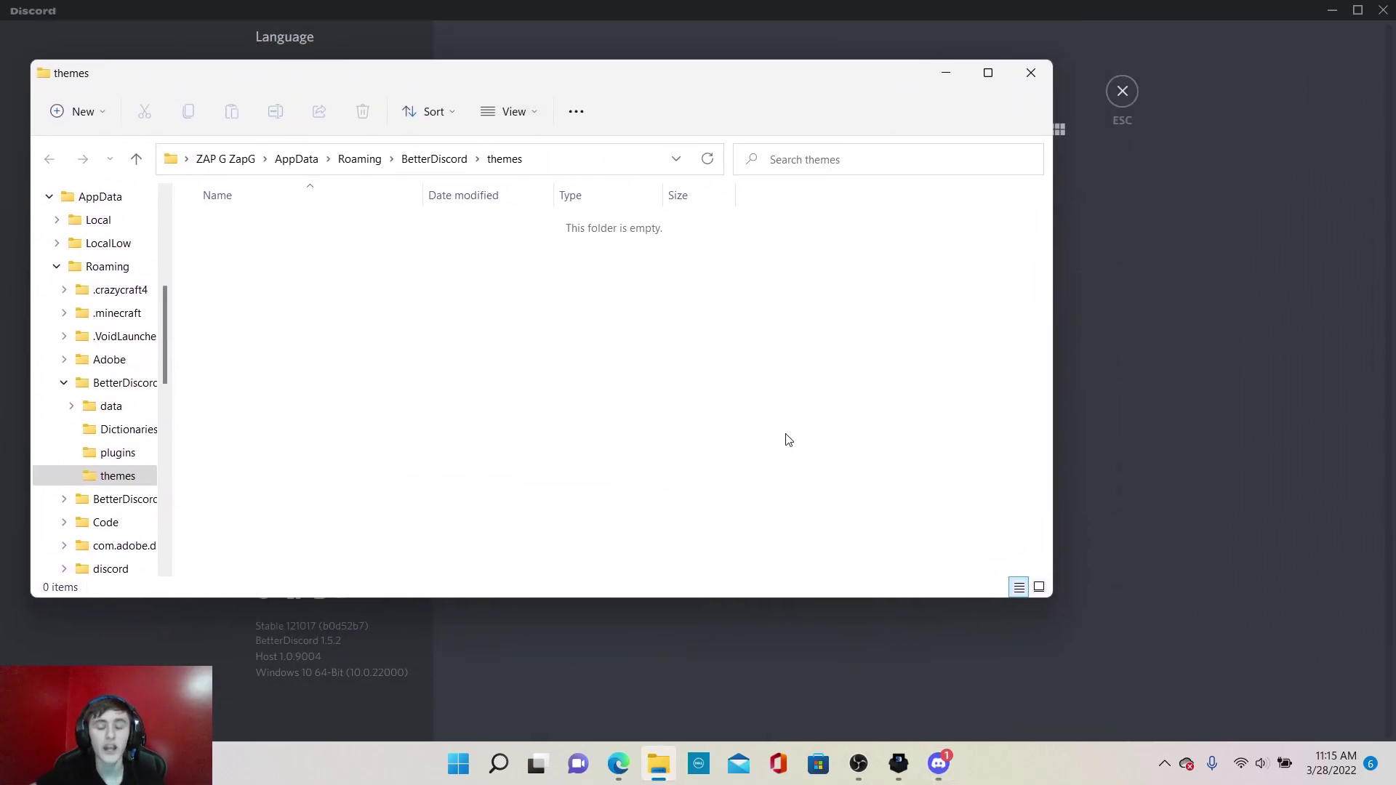
# Step: Shrink the Microsoft Edge window and move the downloaded nature-515.theme.css into BetterDiscord's themes folder
pyautogui.click(618, 763)
pyautogui.click(1333, 15)
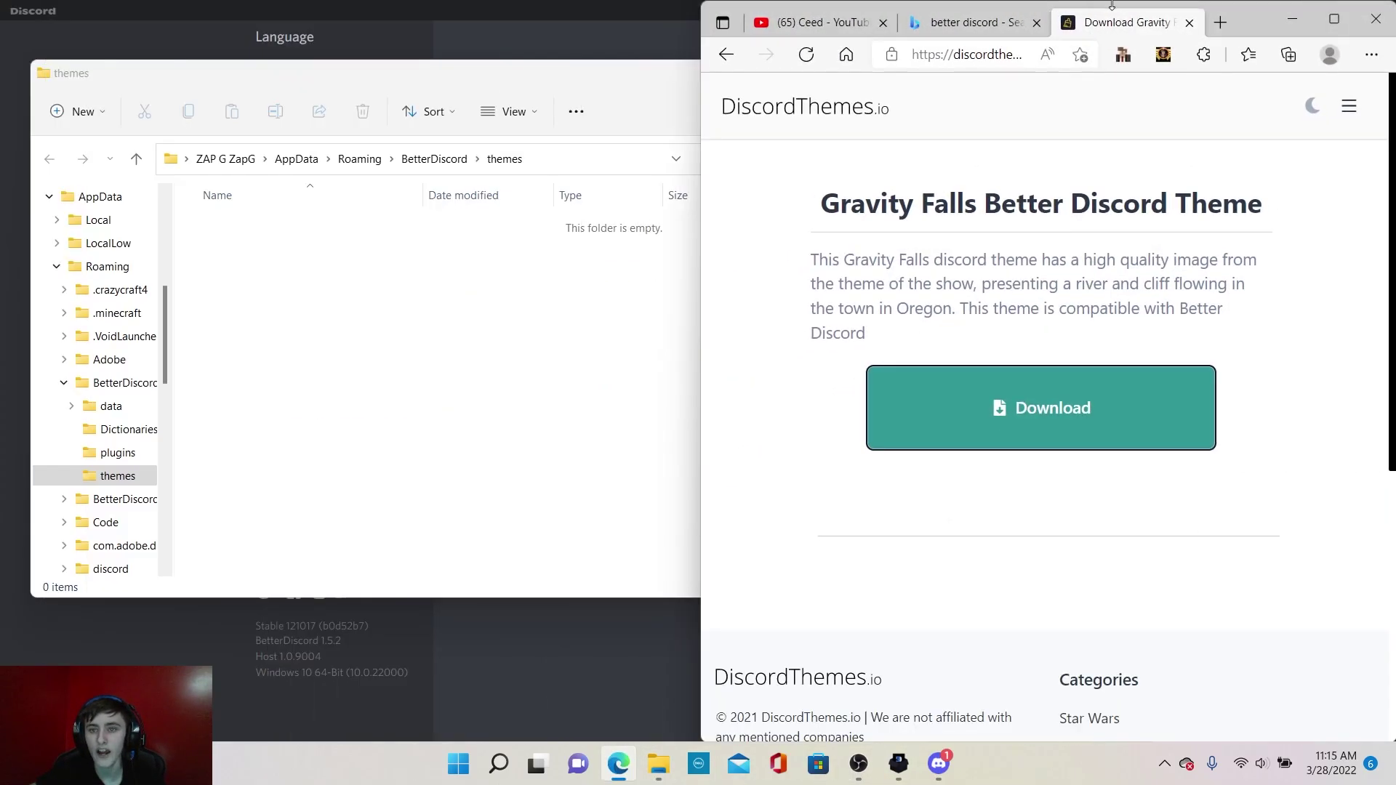
pyautogui.click(1370, 56)
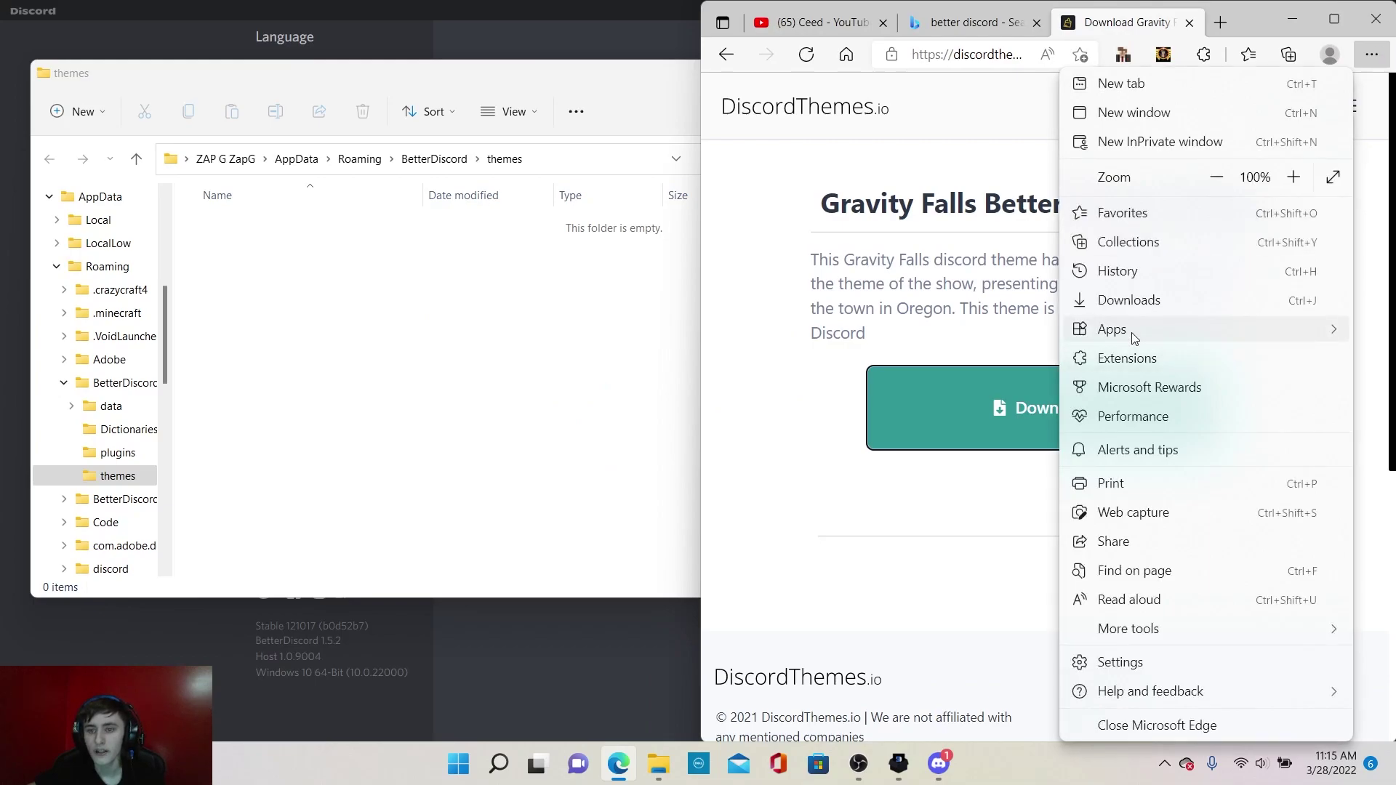
pyautogui.click(1120, 300)
pyautogui.moveTo(1070, 128); pyautogui.dragTo(408, 350)
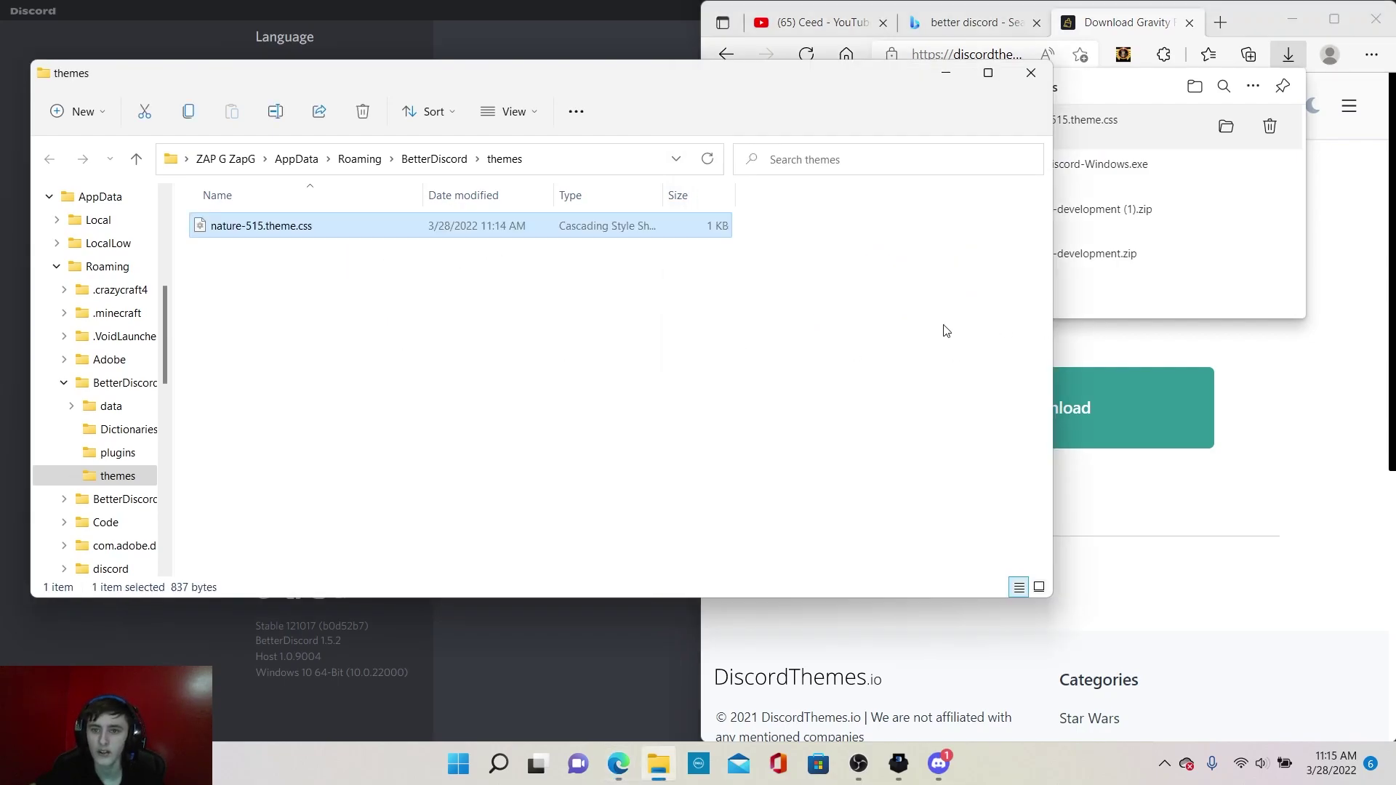
# Step: Put away the themes folder and browser, enable the Gravity Falls theme in Discord, and leave the settings to view it
pyautogui.click(1031, 73)
pyautogui.click(1292, 19)
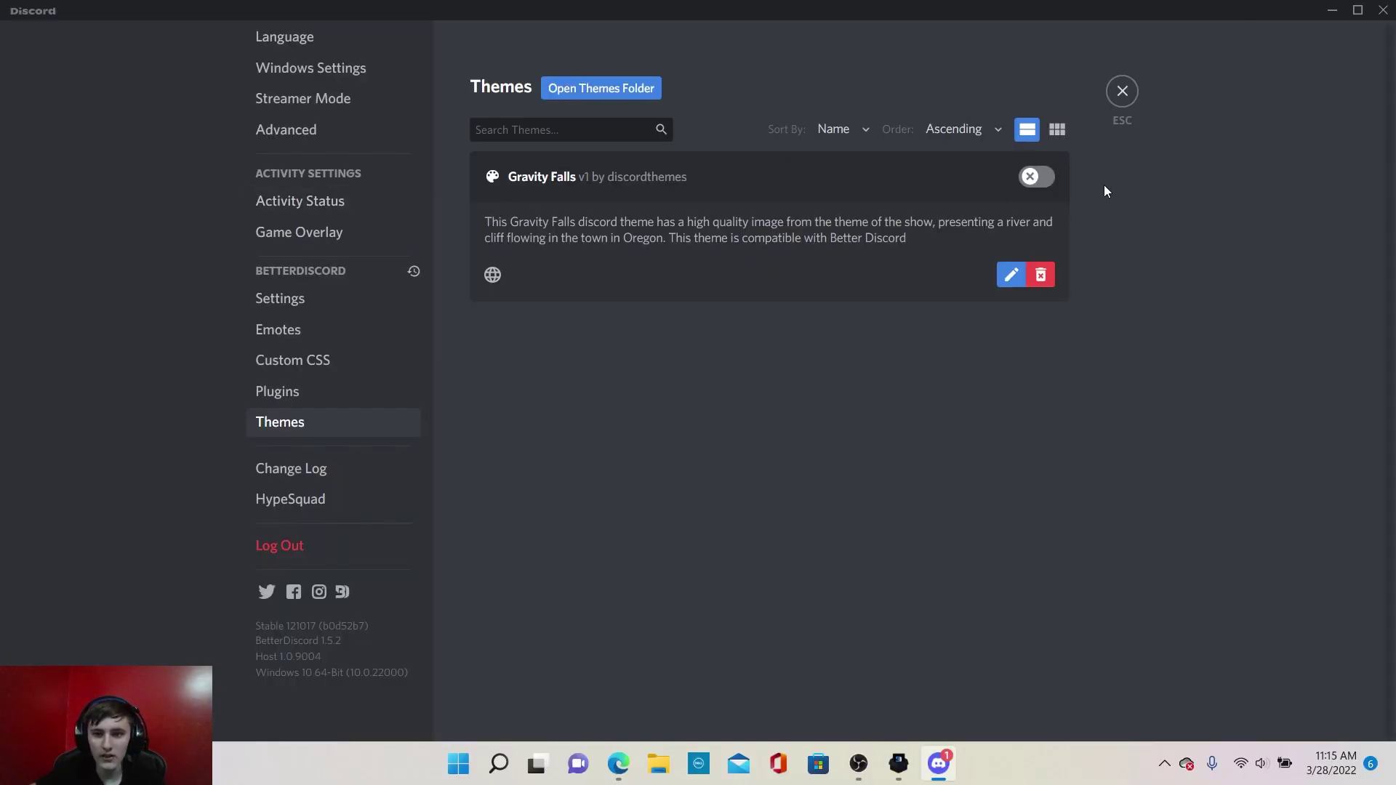
pyautogui.click(1038, 178)
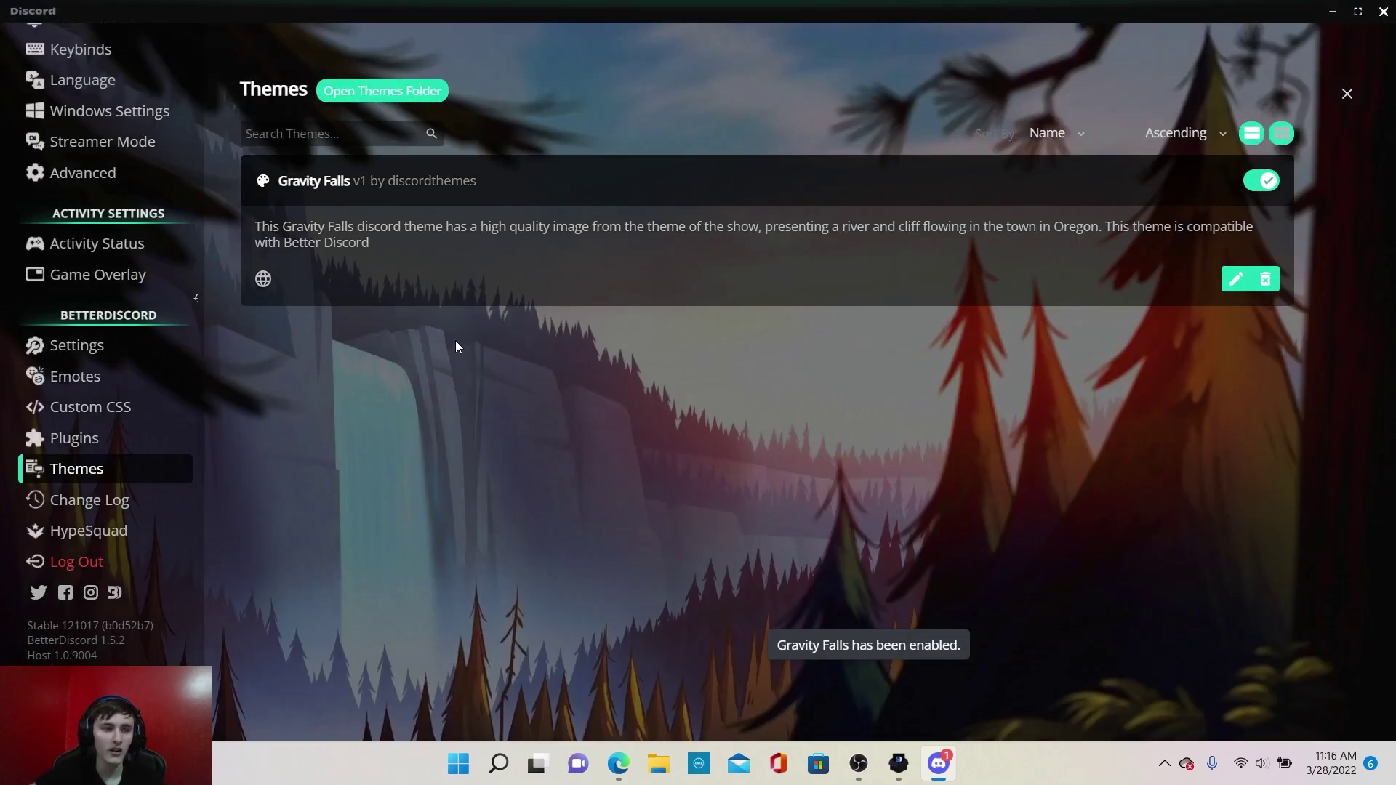
pyautogui.click(1347, 95)
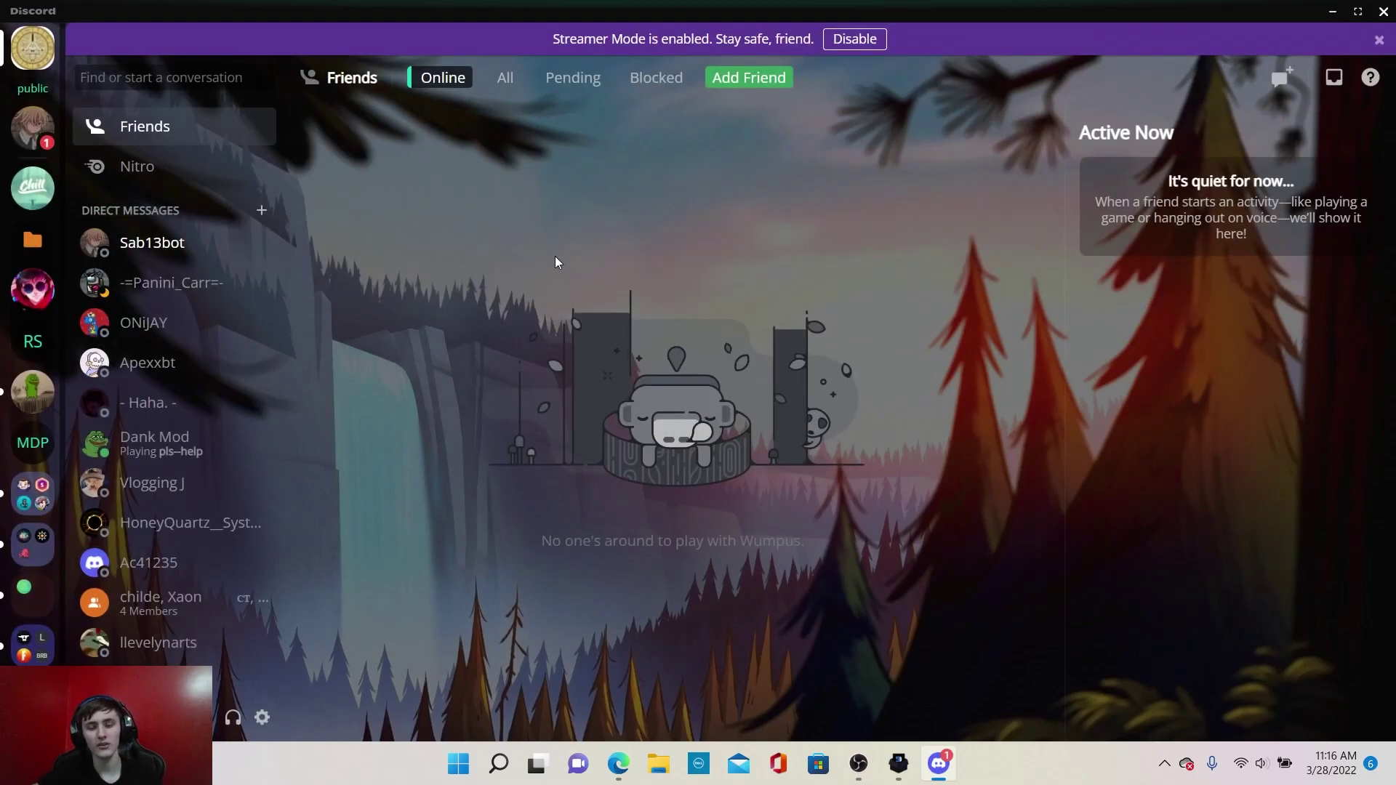
pyautogui.hotkey('ctrl', ',')
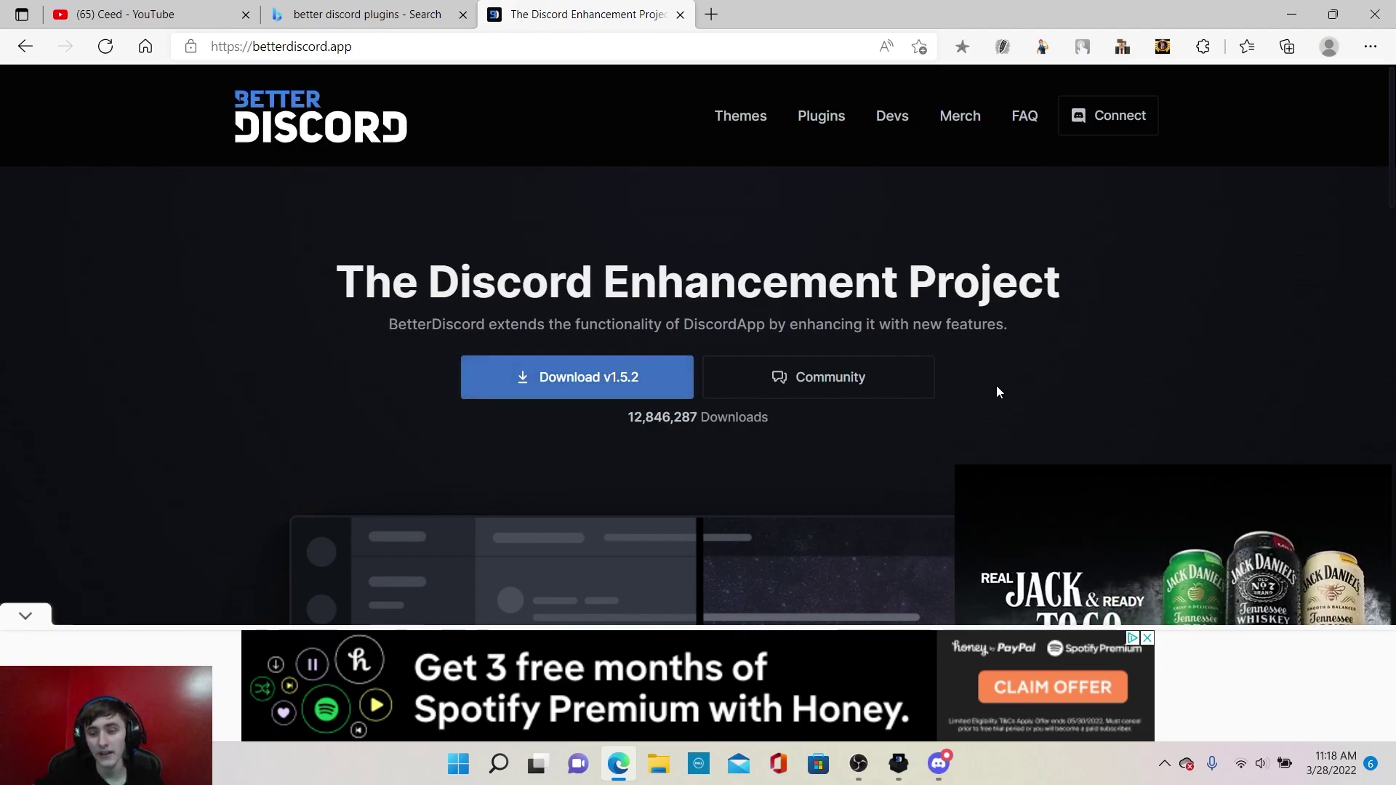
# Step: Open the Plugins page on betterdiscord.app and look through the available plugins
pyautogui.click(816, 118)
pyautogui.scroll(-4, 822, 259)
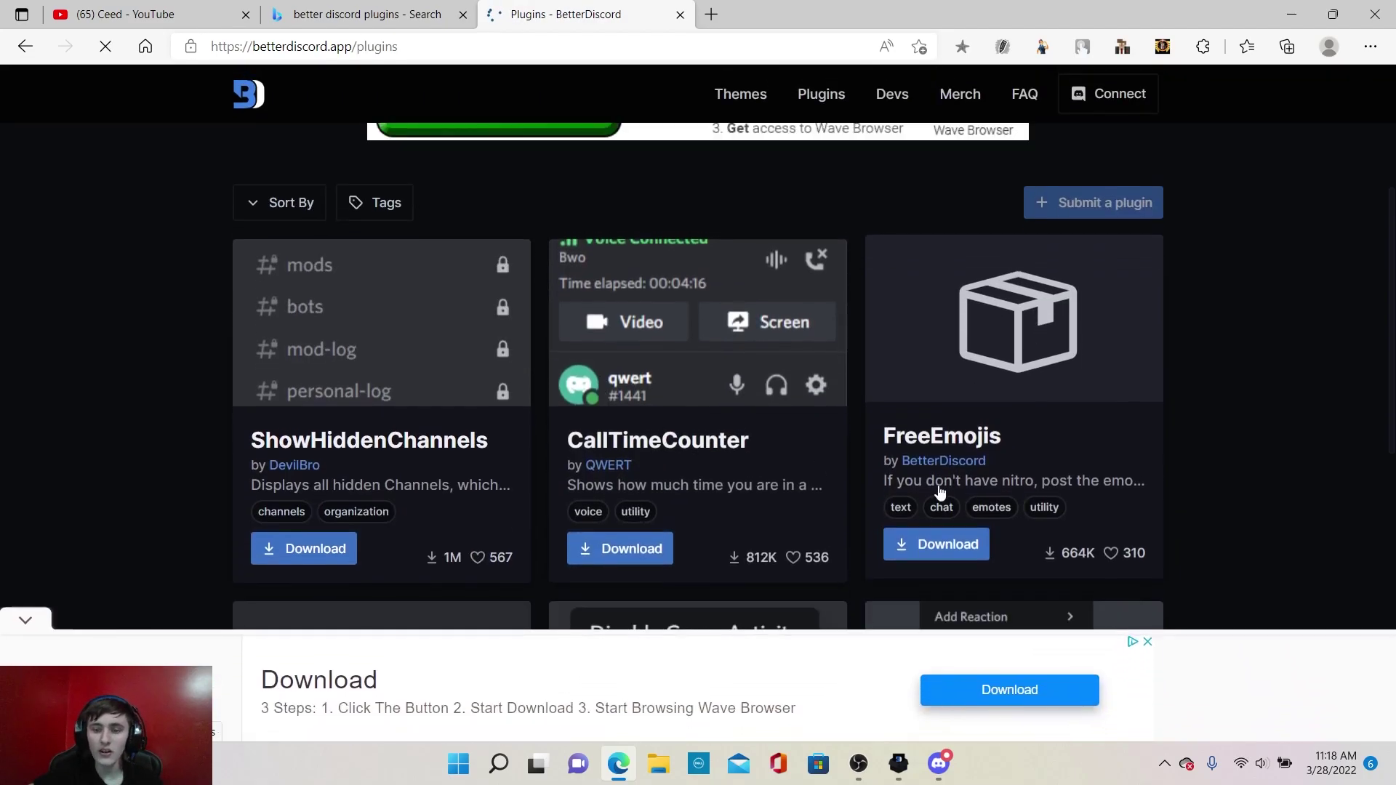
pyautogui.scroll(-8, 447, 357)
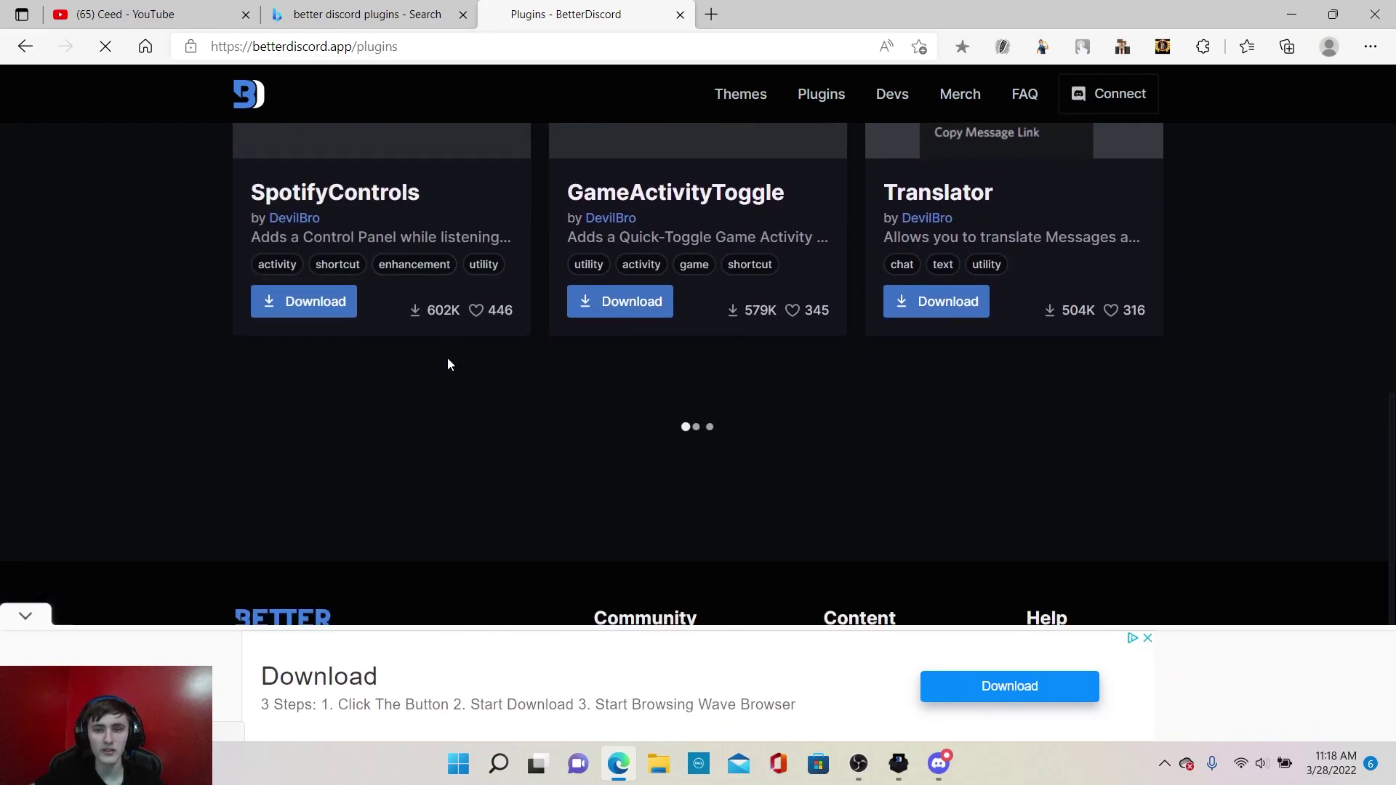
pyautogui.scroll(-3, 449, 363)
pyautogui.scroll(-7, 451, 375)
pyautogui.scroll(10, 757, 476)
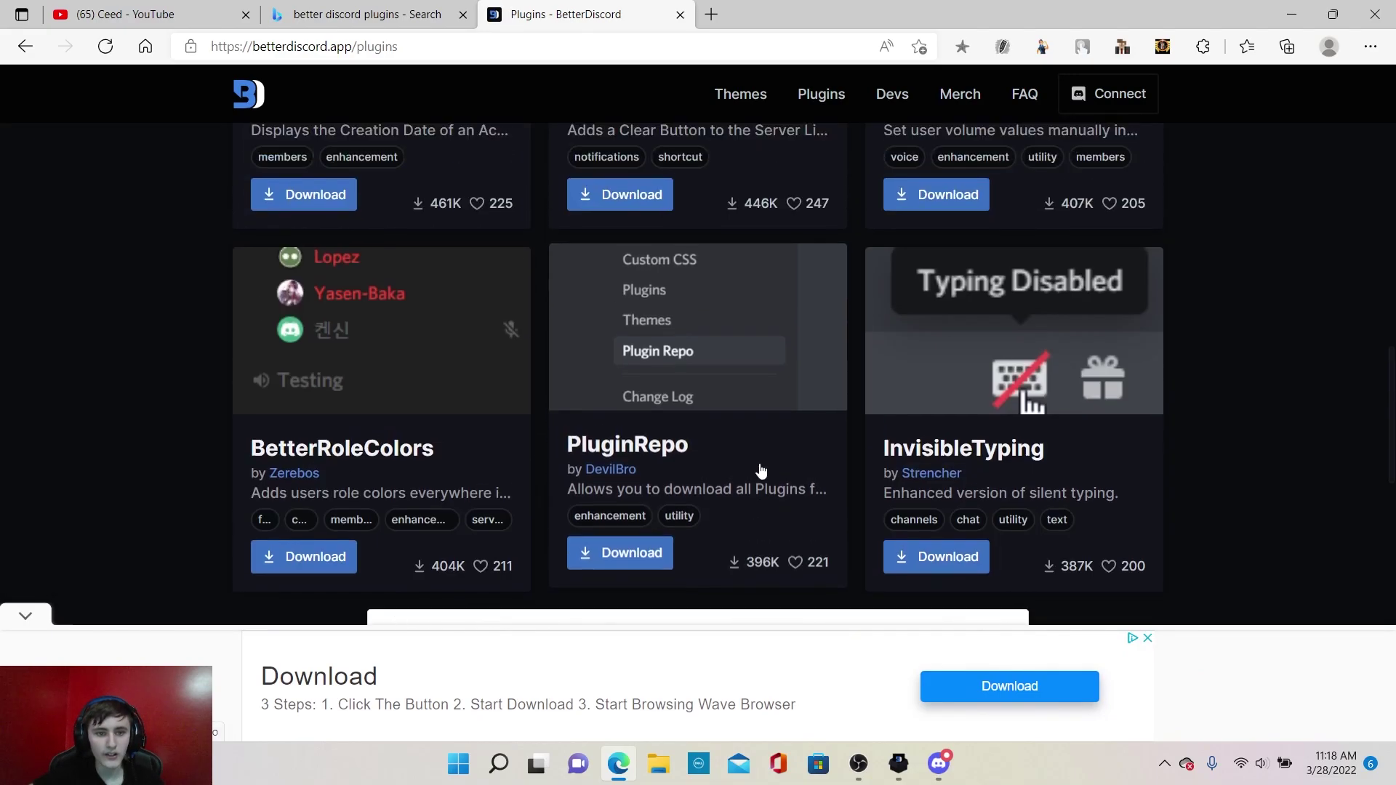
pyautogui.scroll(6, 766, 470)
pyautogui.scroll(-2, 386, 305)
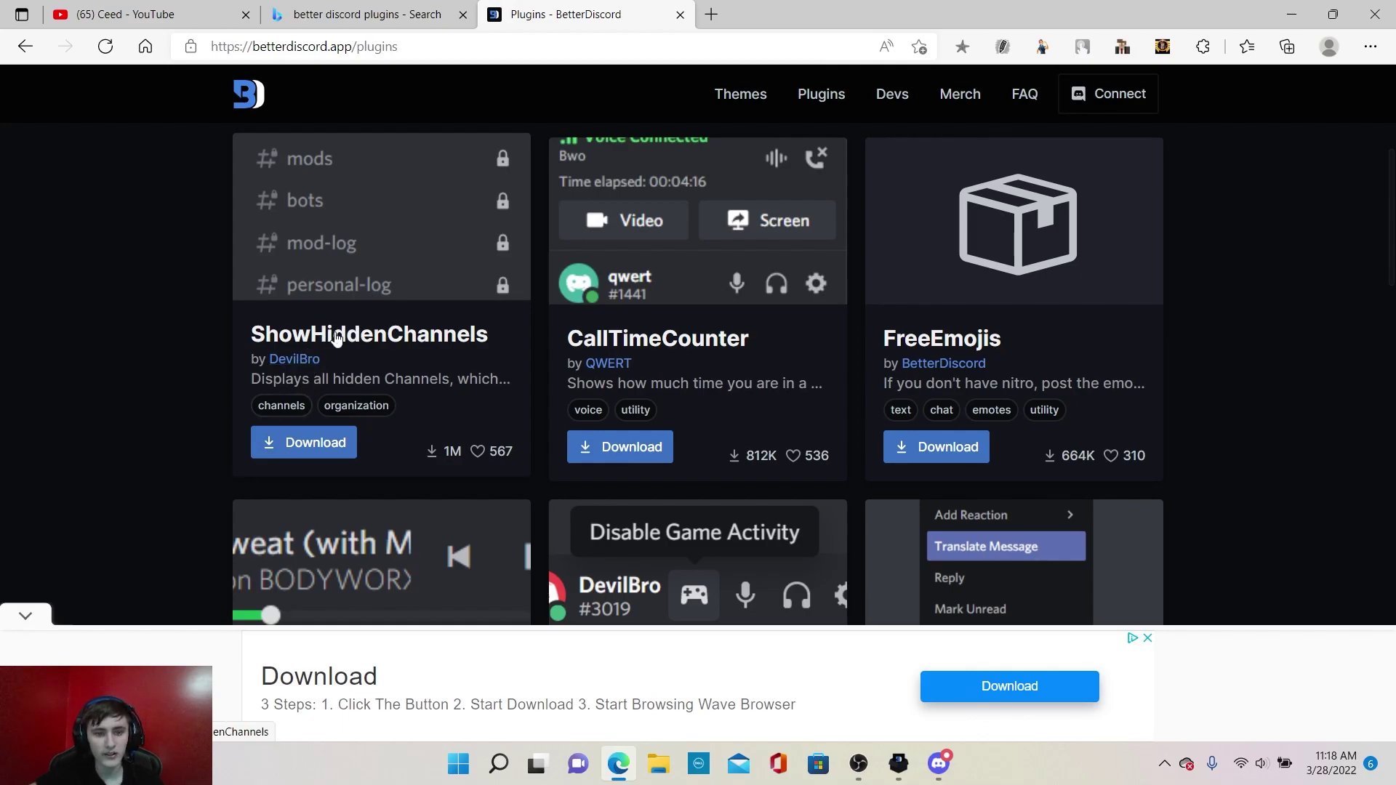
# Step: Download the ShowHiddenChannels plugin, keep the flagged file, and open BetterDiscord's plugin folder from Discord
pyautogui.click(334, 440)
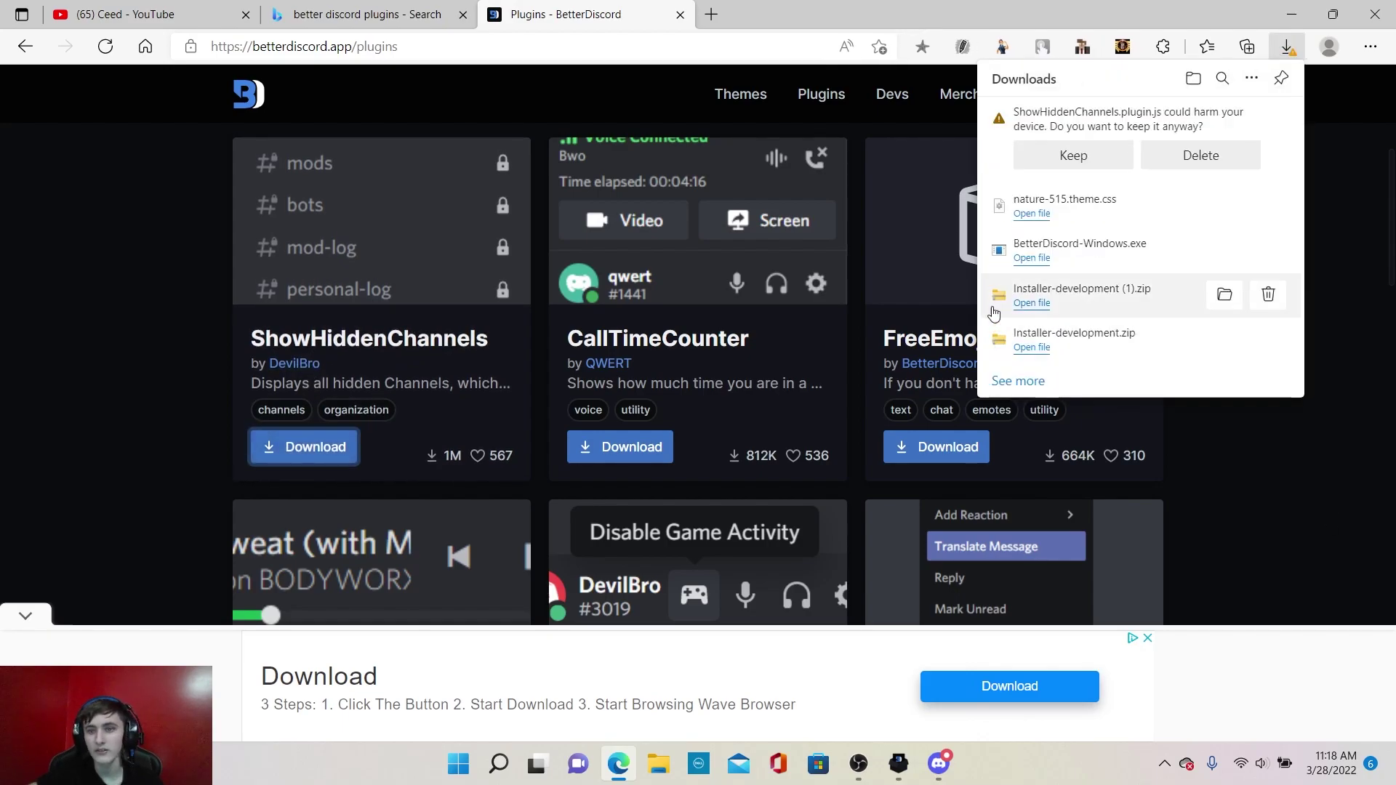
pyautogui.click(1070, 154)
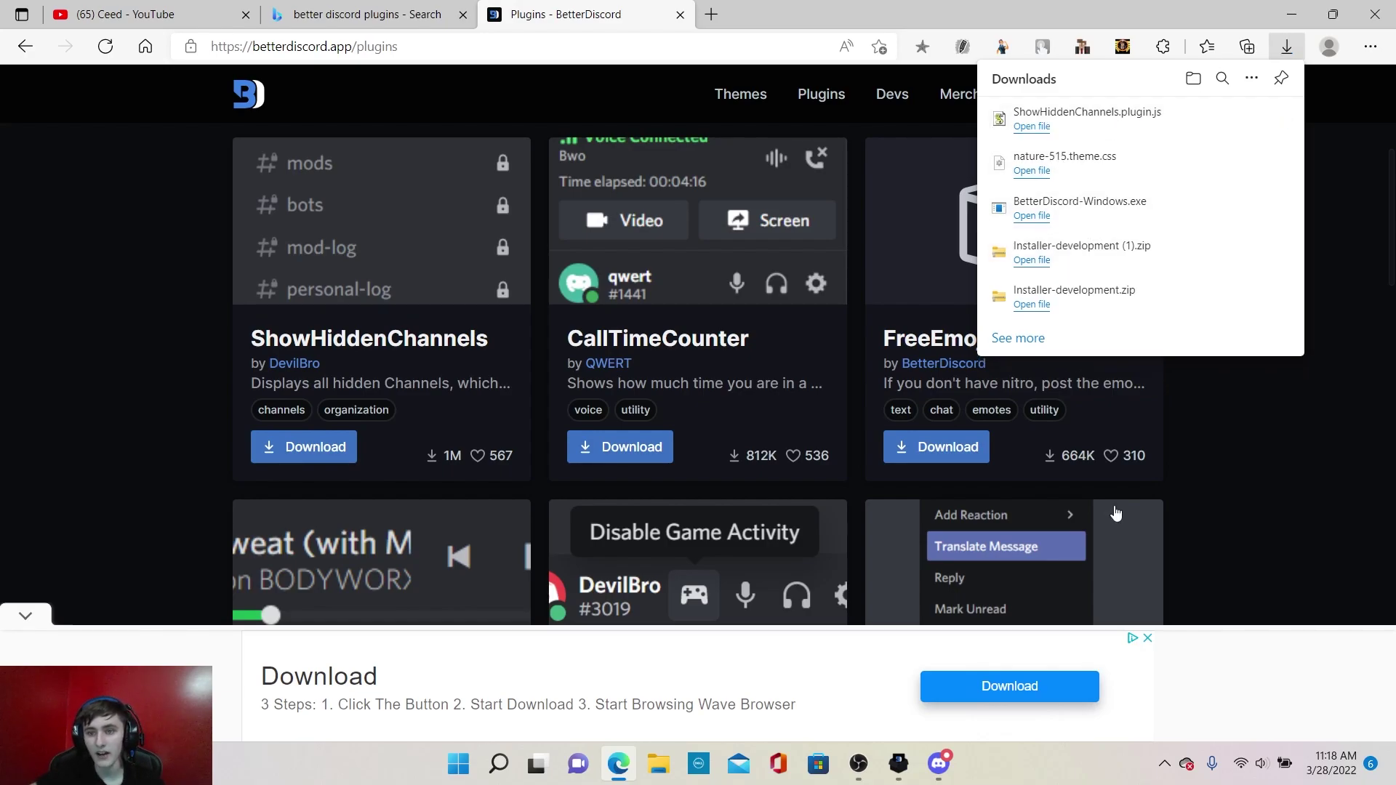
pyautogui.click(931, 770)
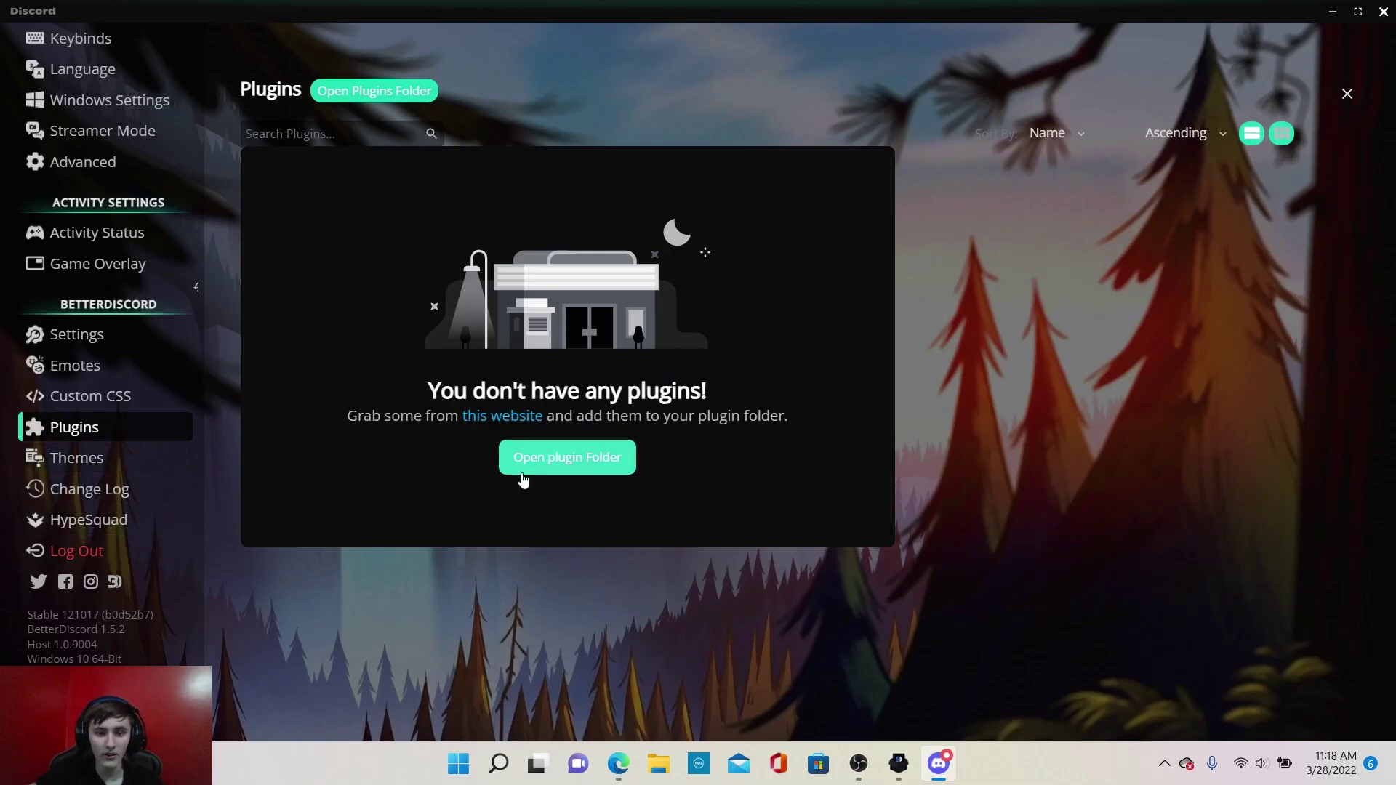
pyautogui.click(557, 460)
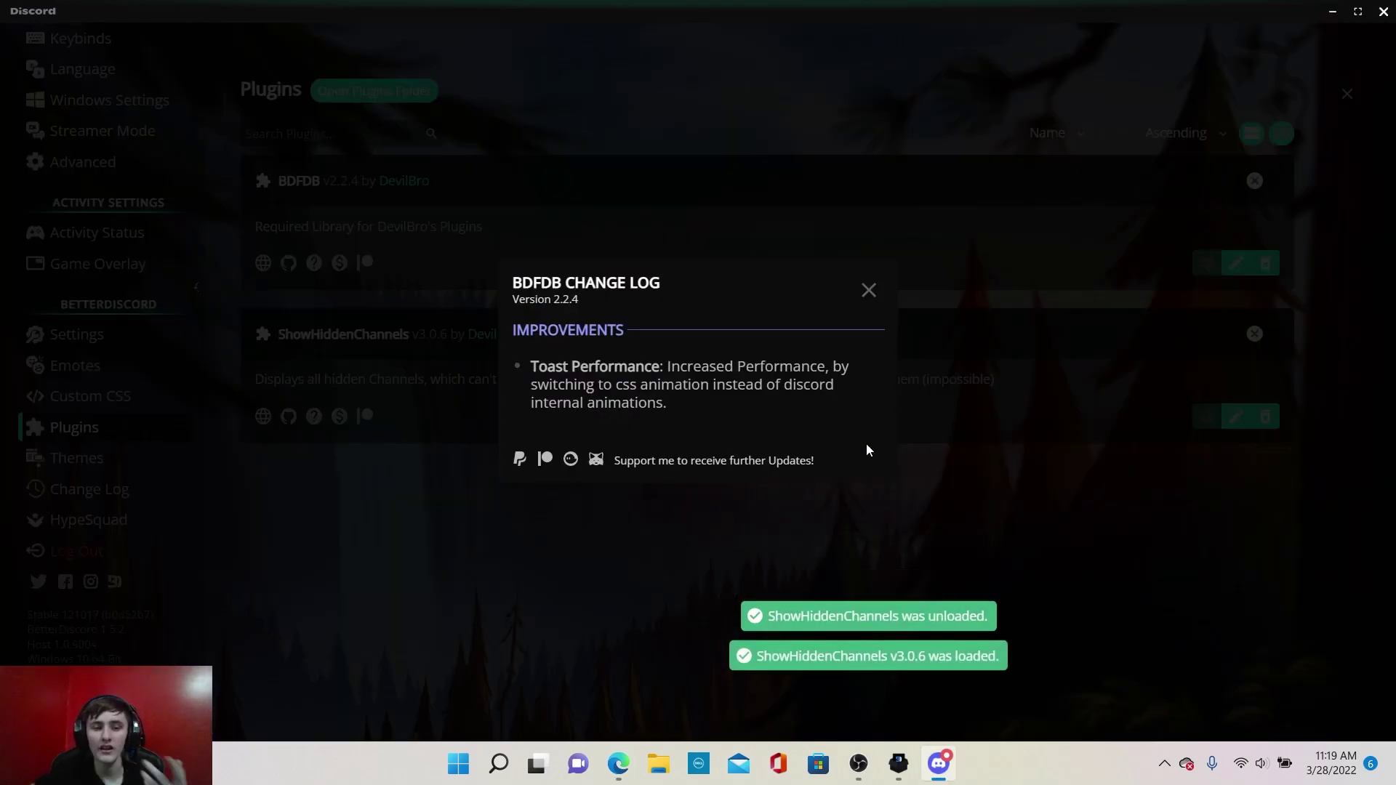
# Step: Enable the BDFDB and ShowHiddenChannels plugins, dismissing their change logs
pyautogui.click(871, 302)
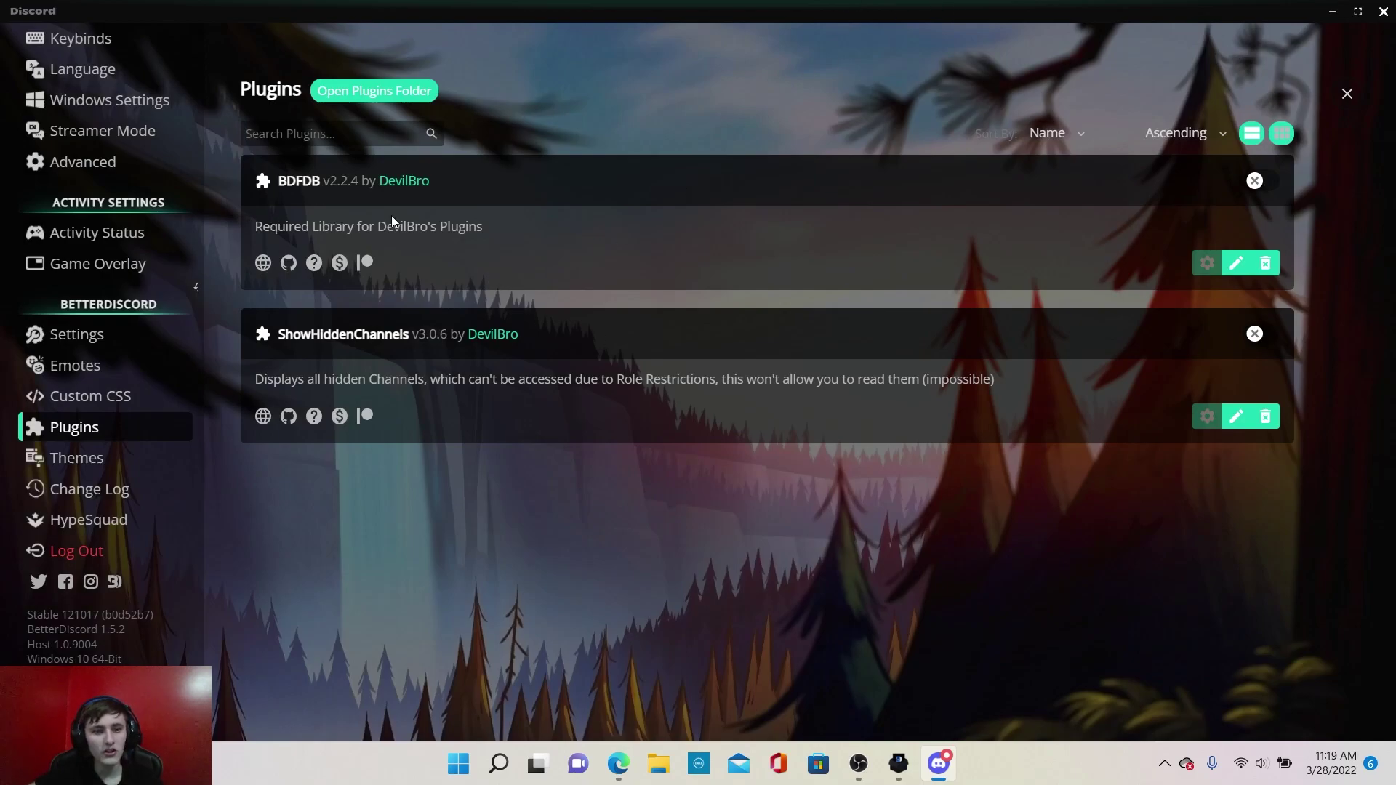
pyautogui.click(1256, 182)
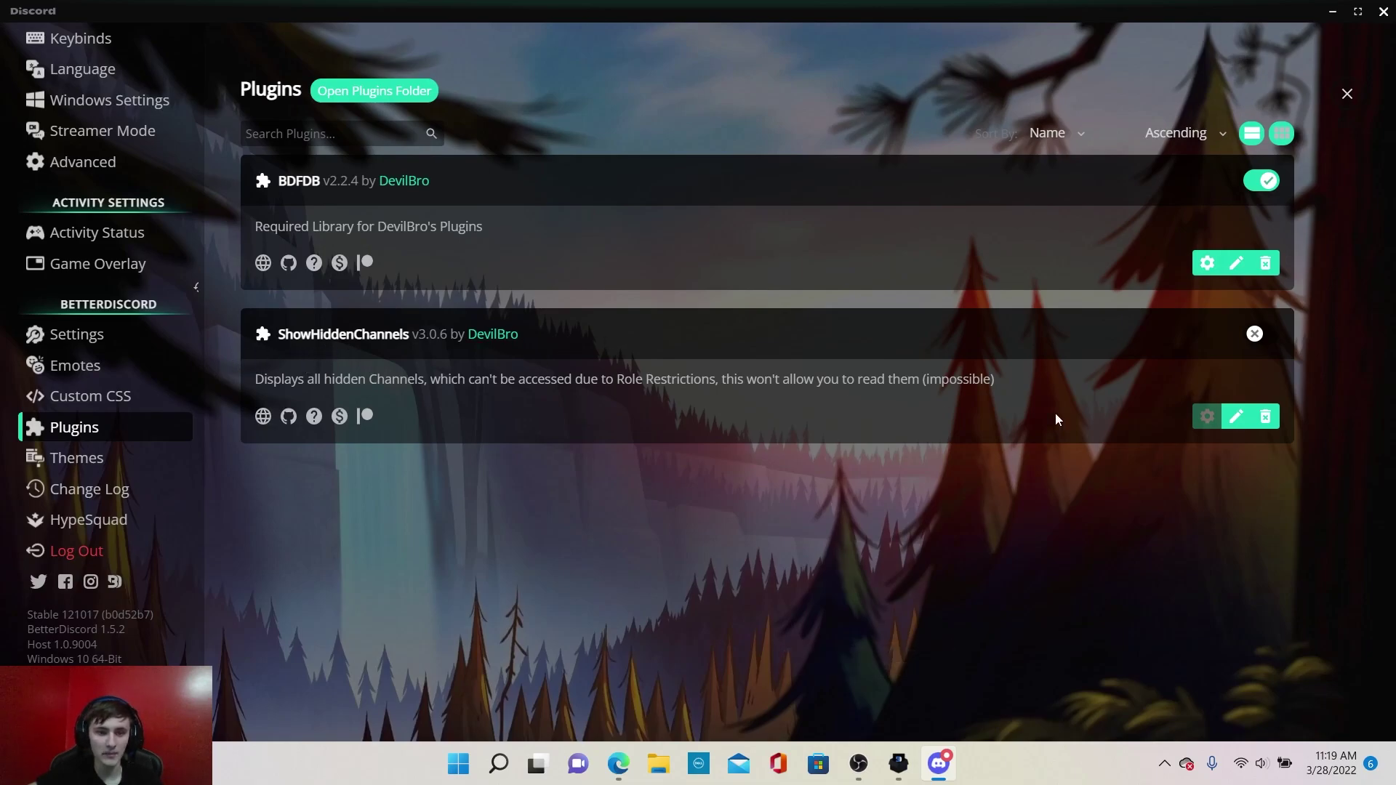
pyautogui.click(1256, 336)
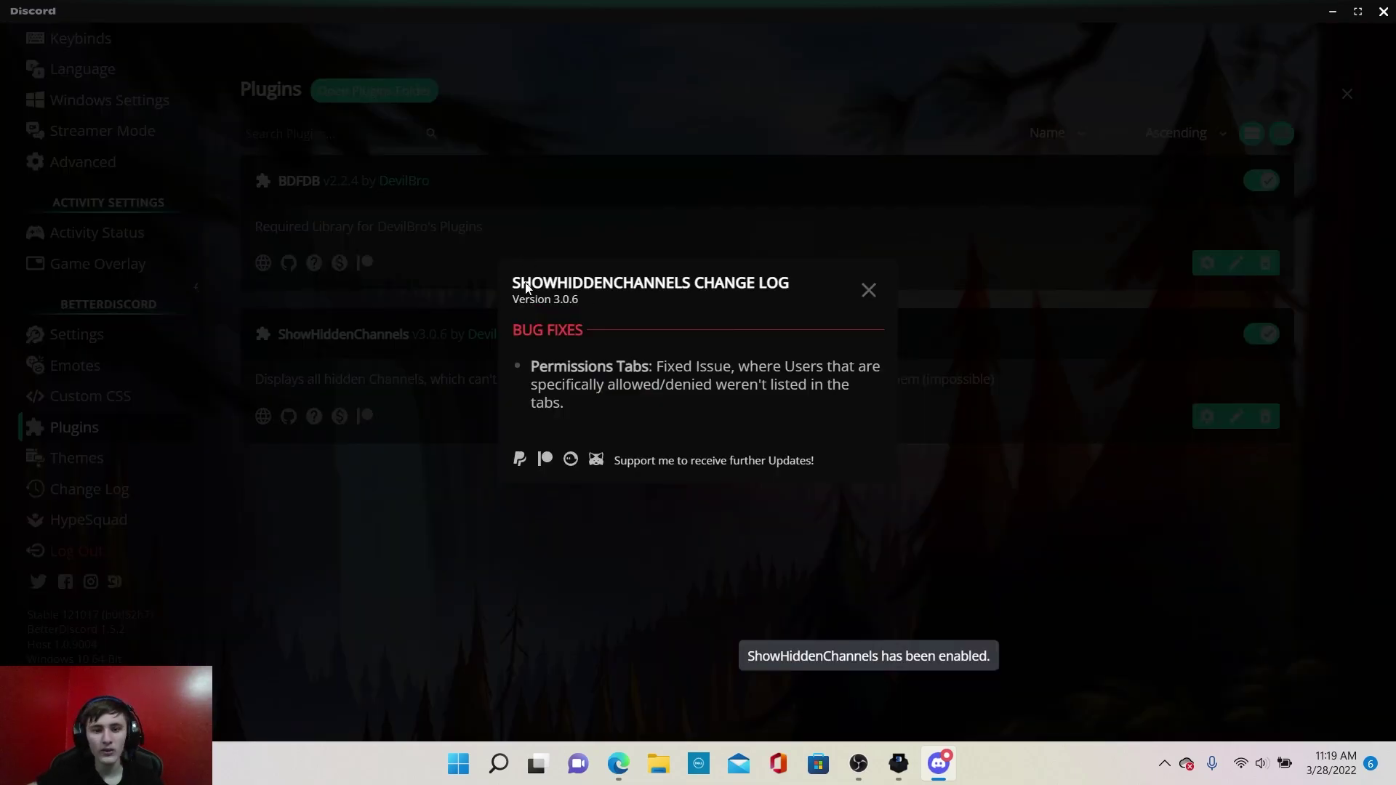
pyautogui.click(869, 291)
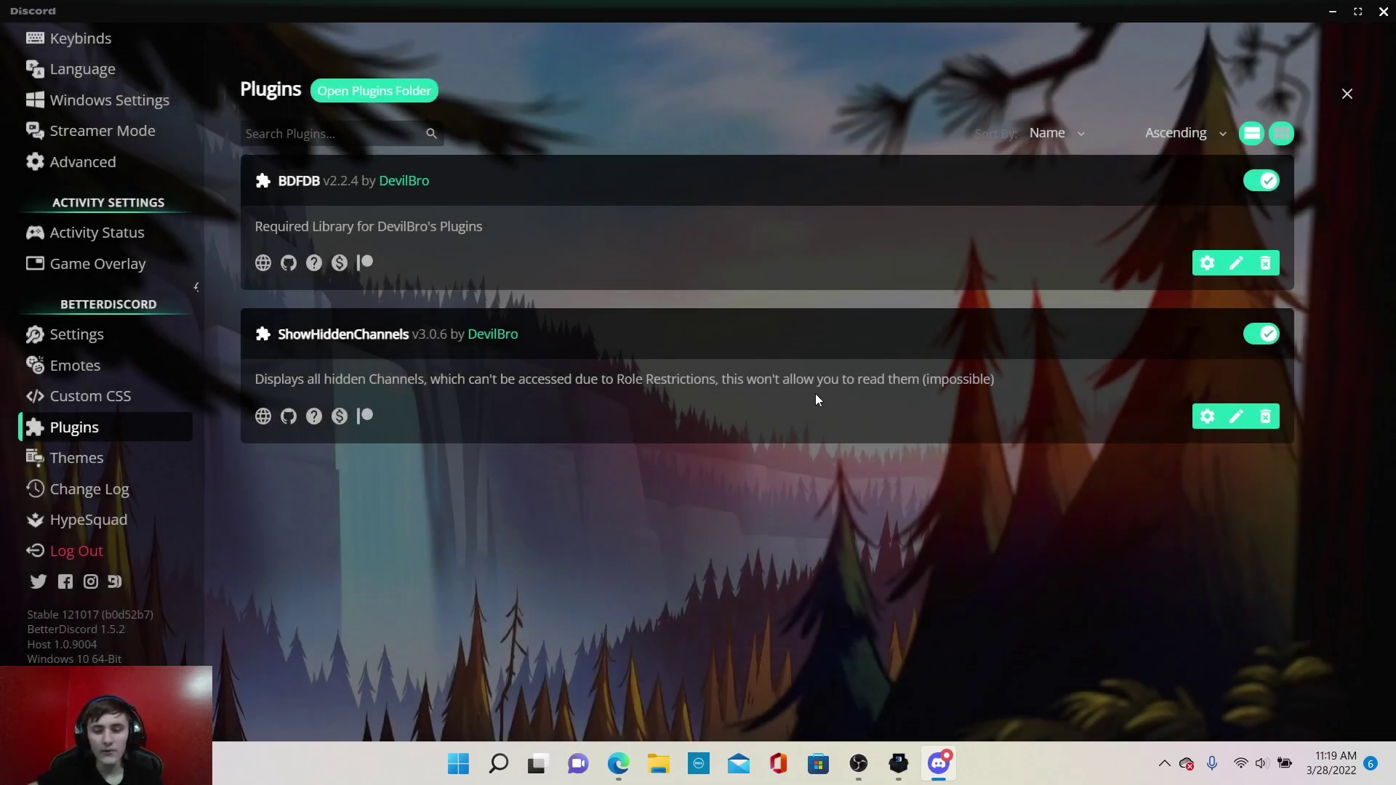
# Step: Leave the settings, expand the server folders, and open the Official Fortnite server
pyautogui.click(1349, 93)
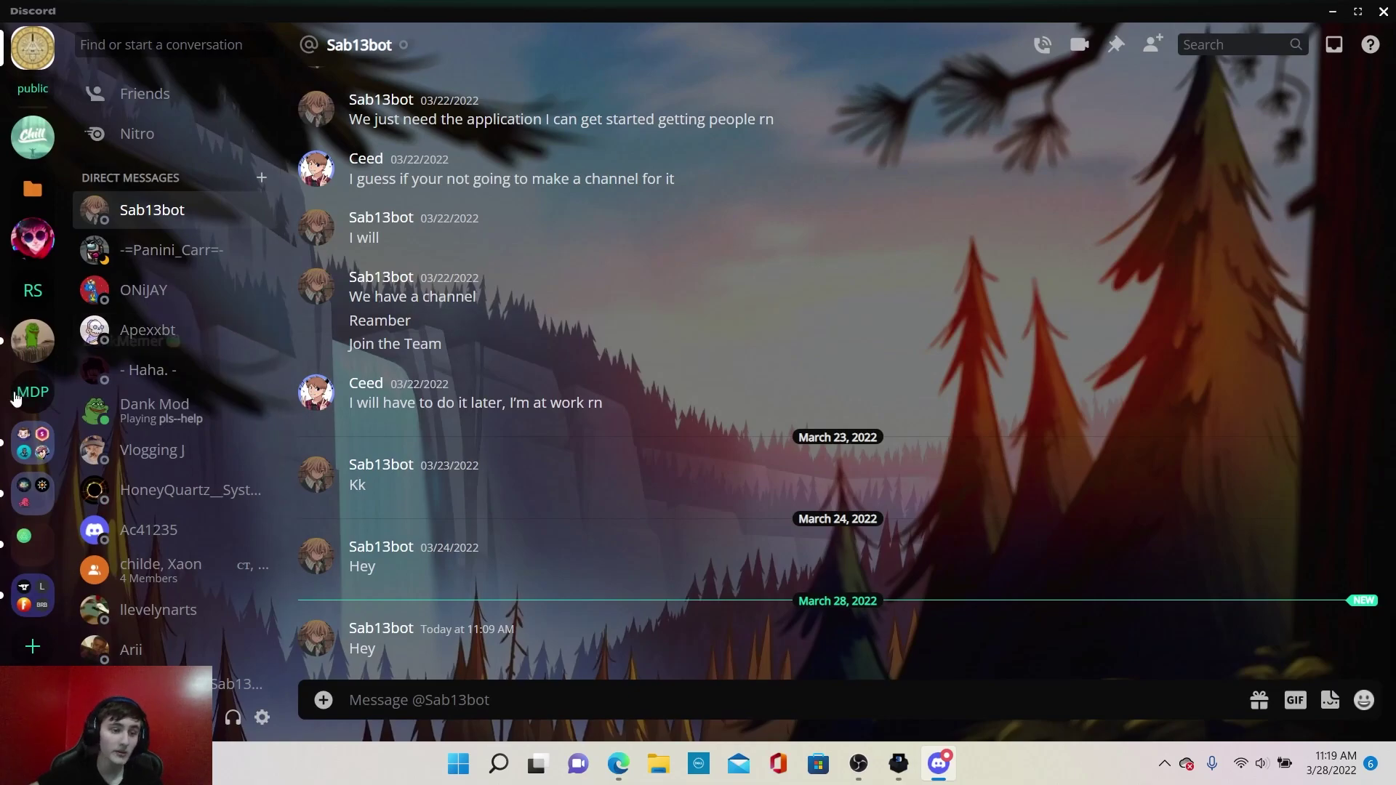
pyautogui.click(32, 496)
pyautogui.scroll(-2, 33, 567)
pyautogui.click(35, 610)
pyautogui.scroll(-3, 36, 608)
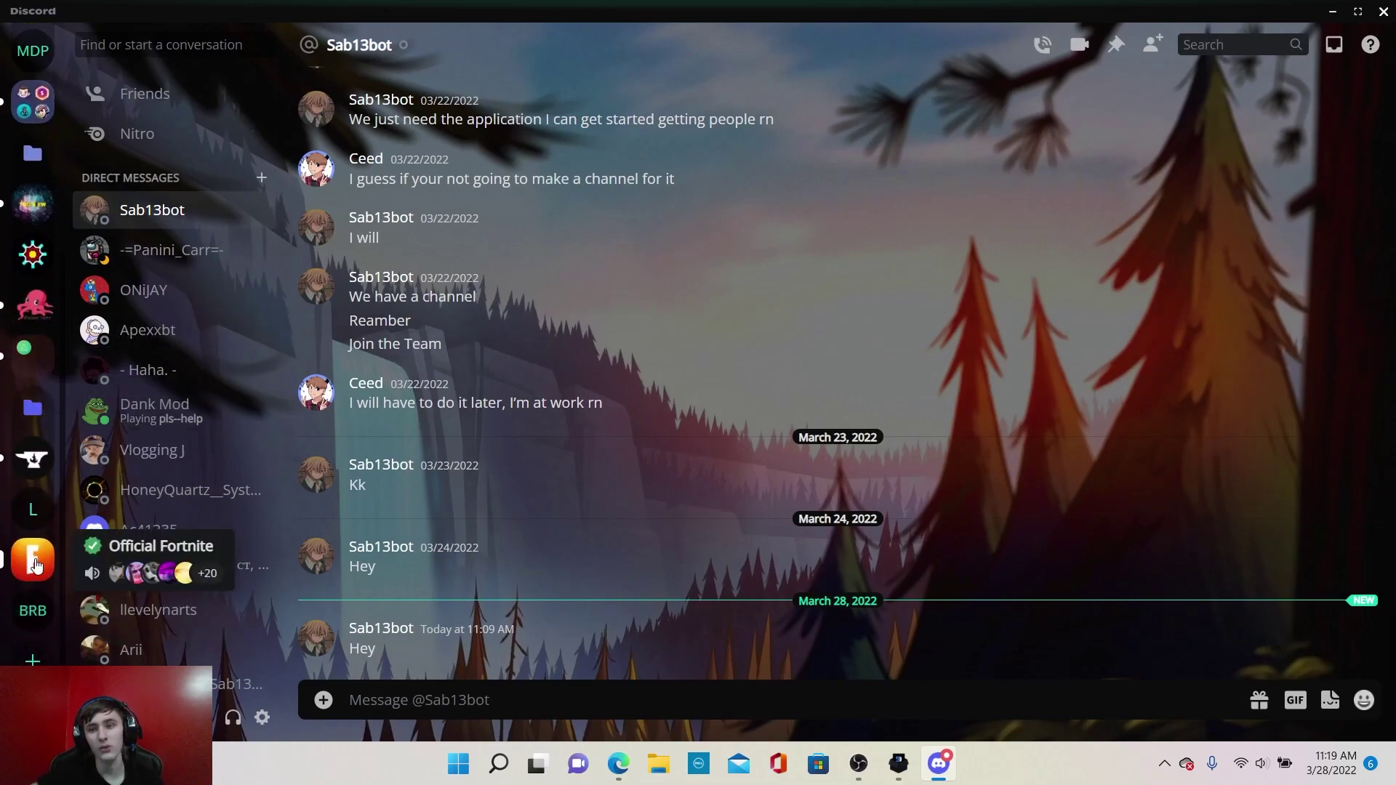
pyautogui.click(35, 564)
# Step: Examine the Official Fortnite server's channel list for hidden channels marked with a lock, and look through the br-chat messages
pyautogui.scroll(-8, 161, 426)
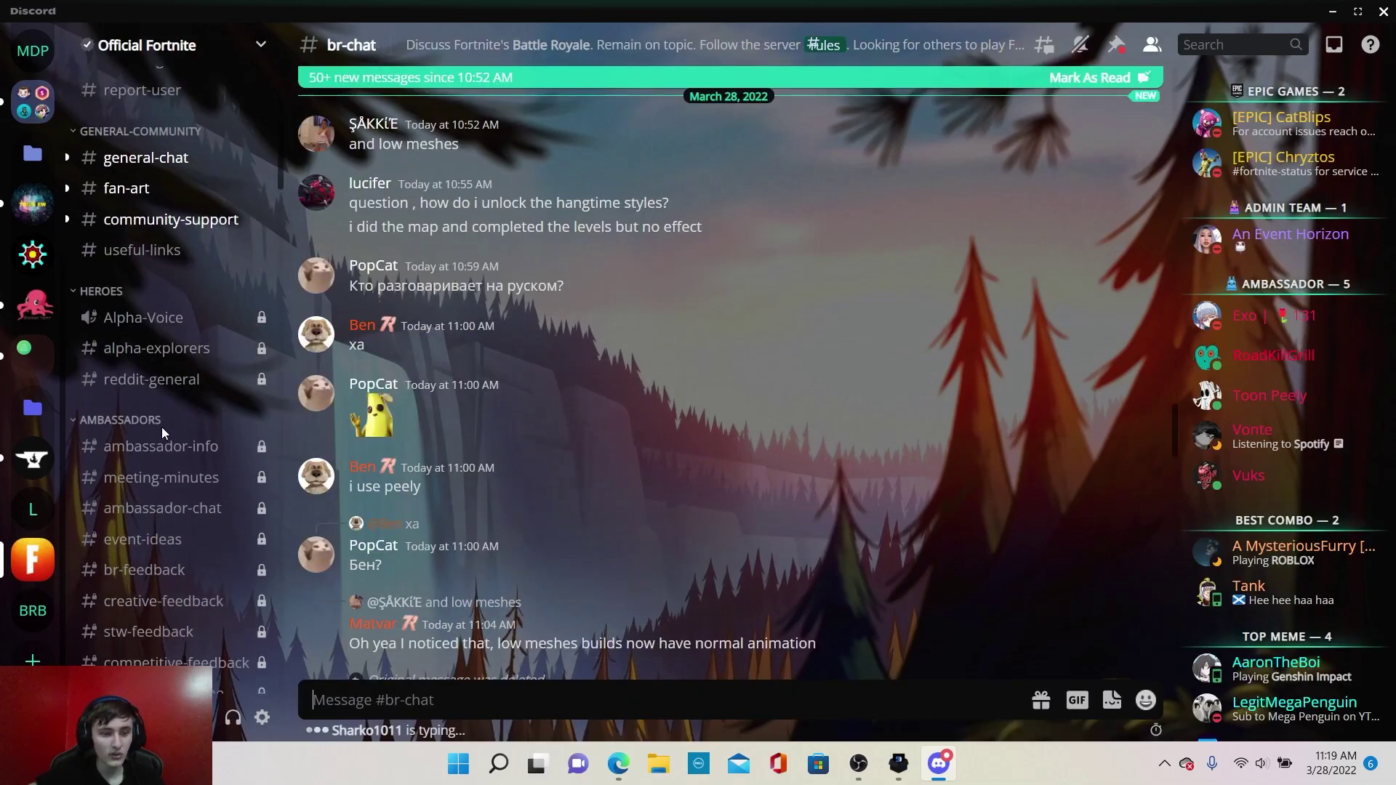
pyautogui.scroll(10, 167, 349)
pyautogui.scroll(-6, 154, 271)
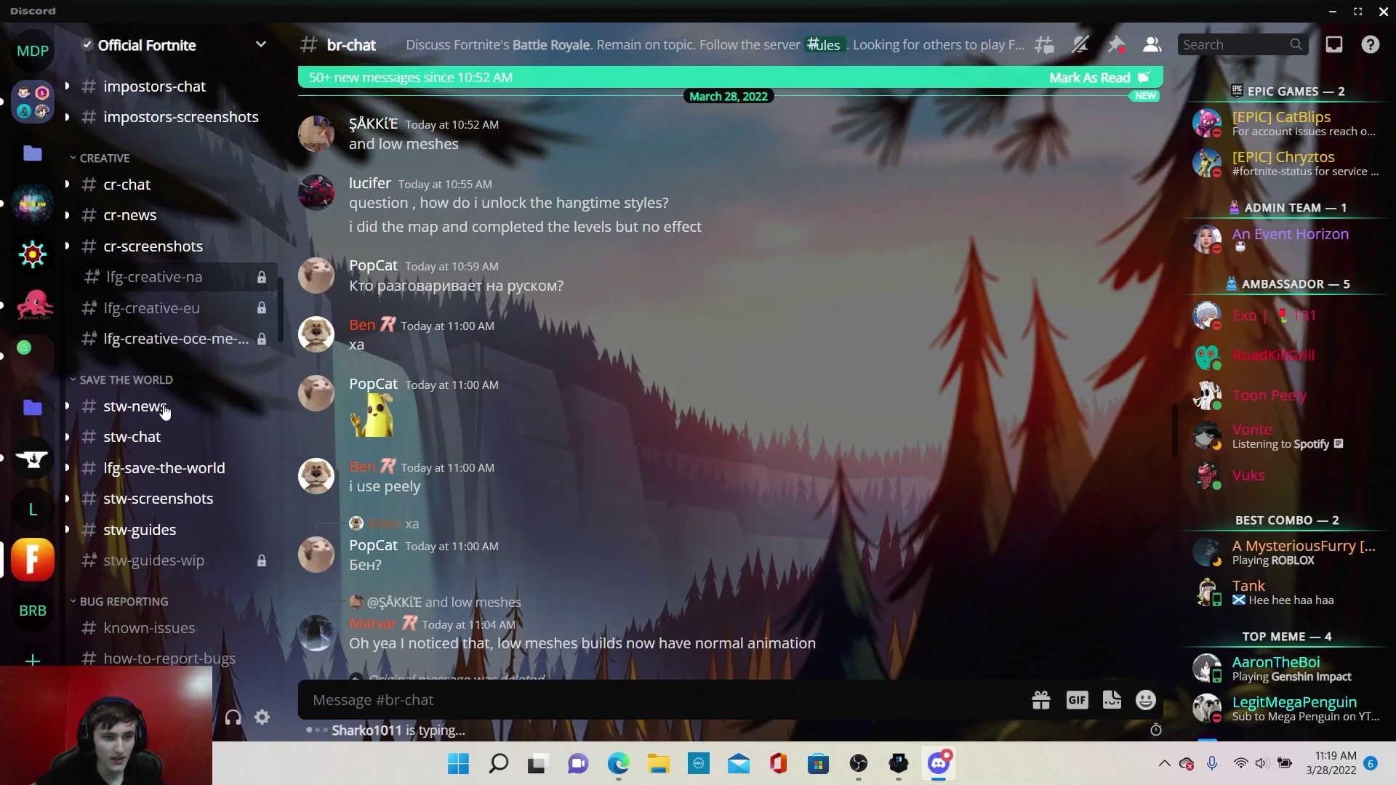
pyautogui.scroll(-10, 114, 400)
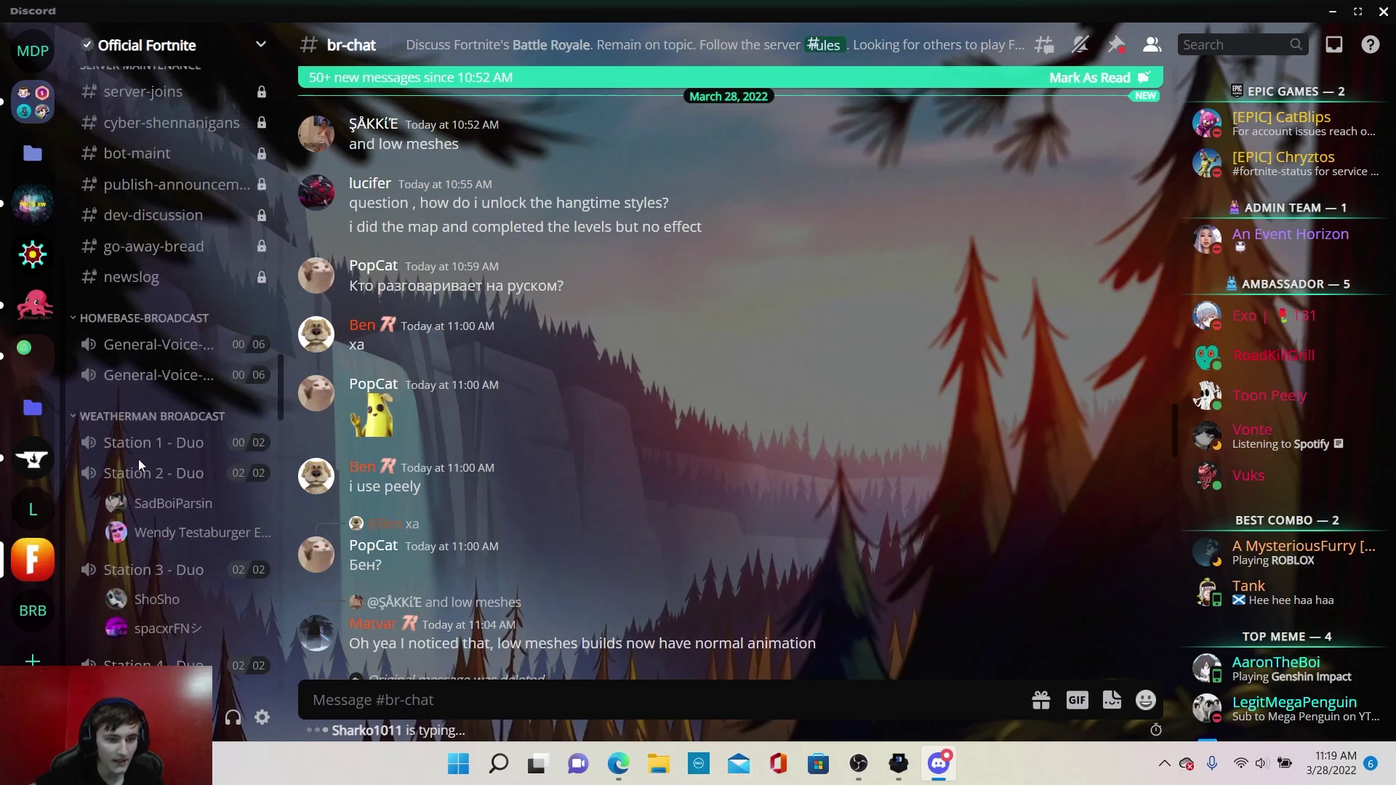
pyautogui.scroll(-10, 139, 473)
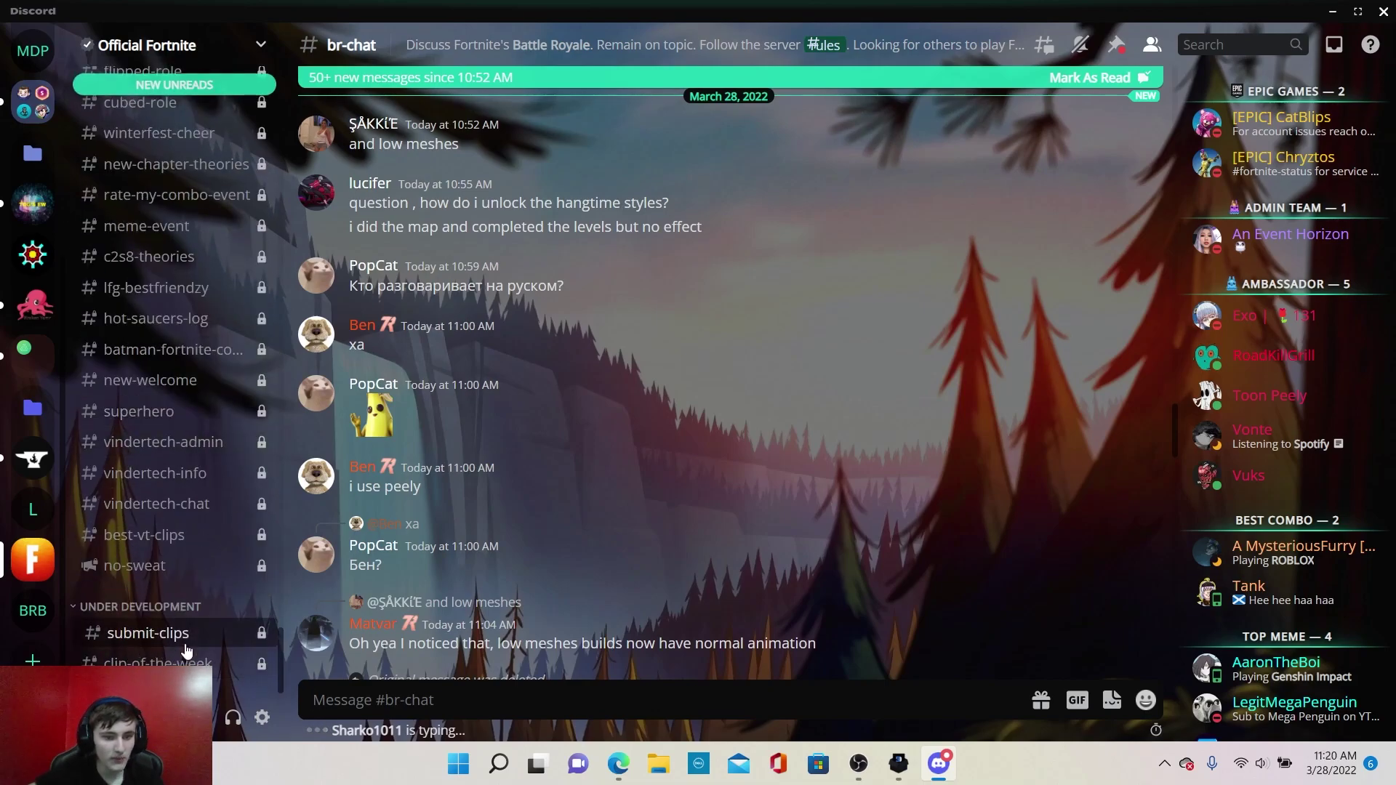
pyautogui.scroll(5, 142, 484)
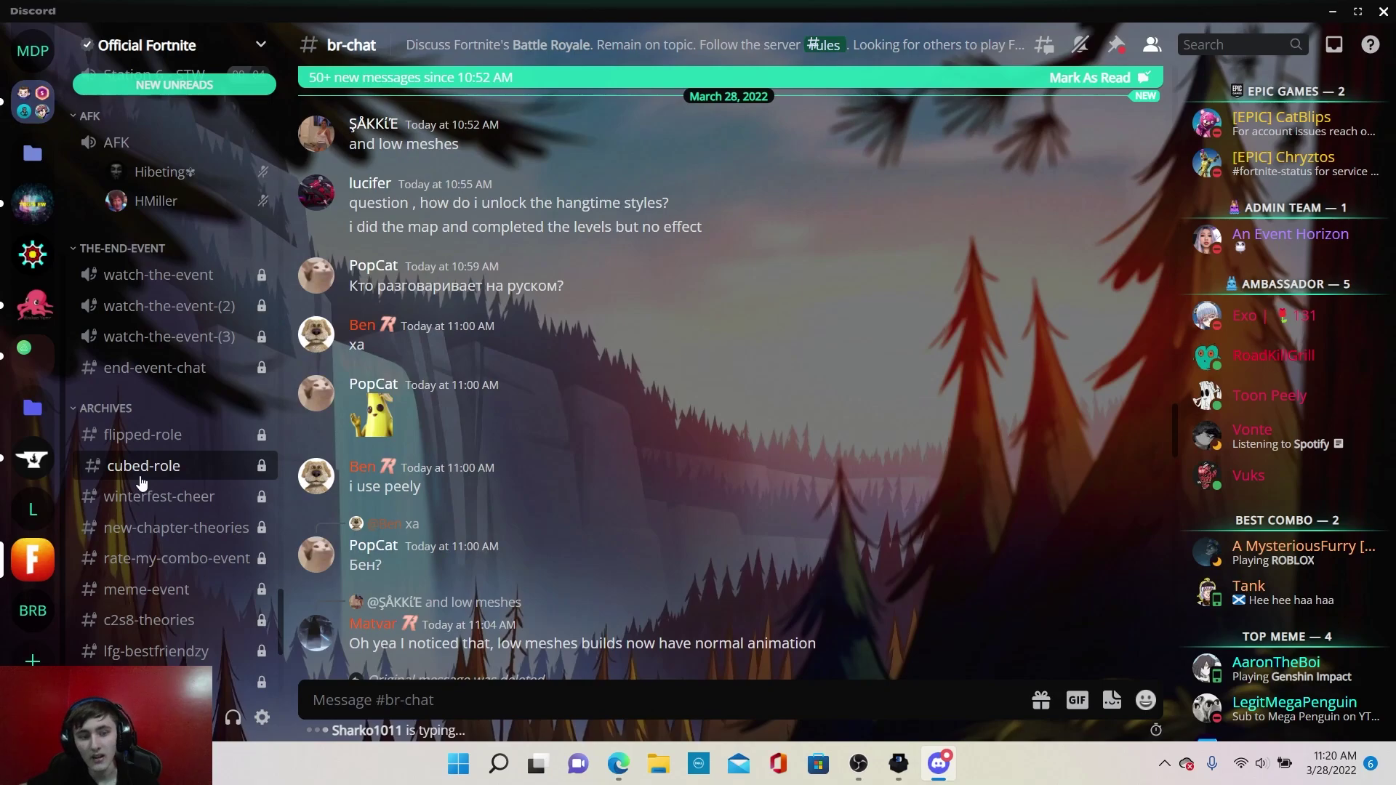
pyautogui.scroll(-5, 504, 532)
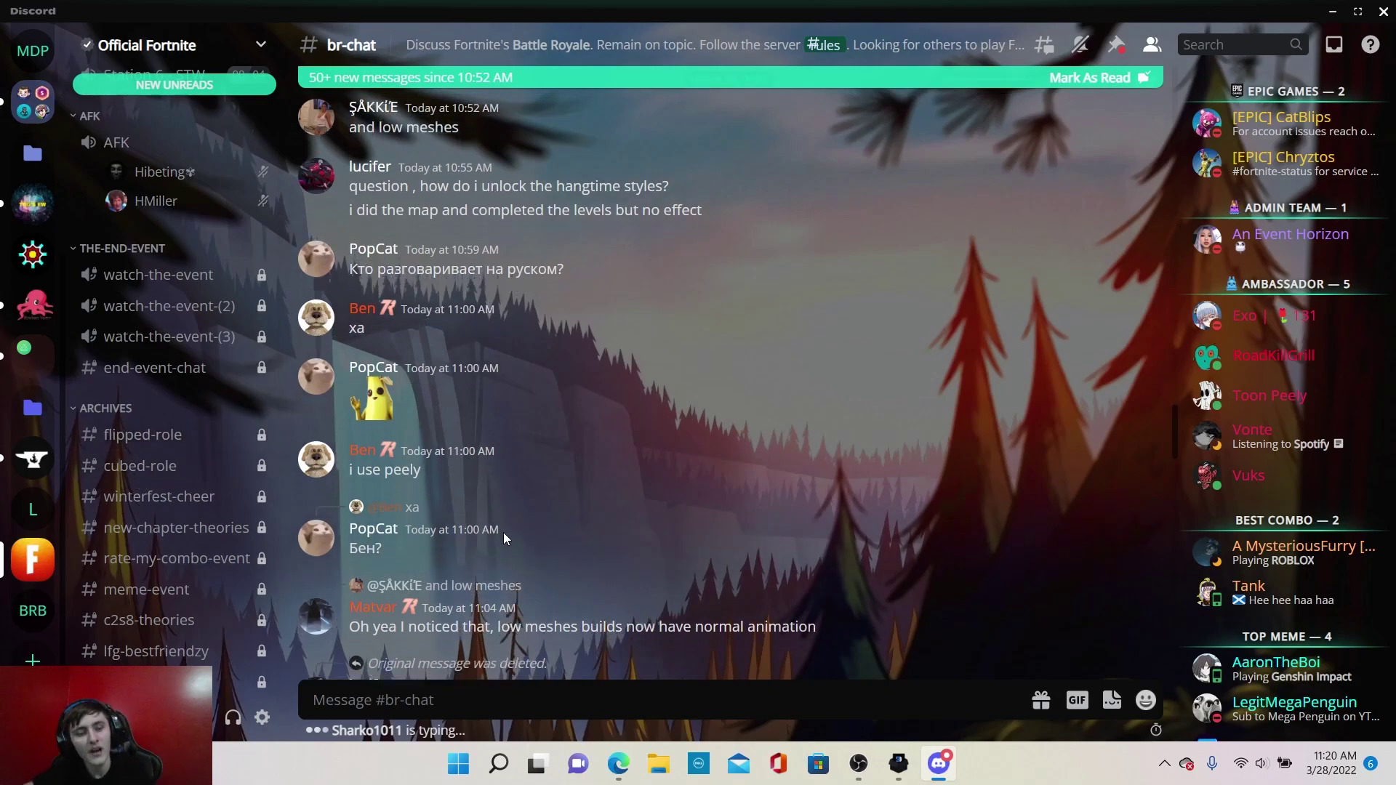
pyautogui.scroll(-10, 497, 550)
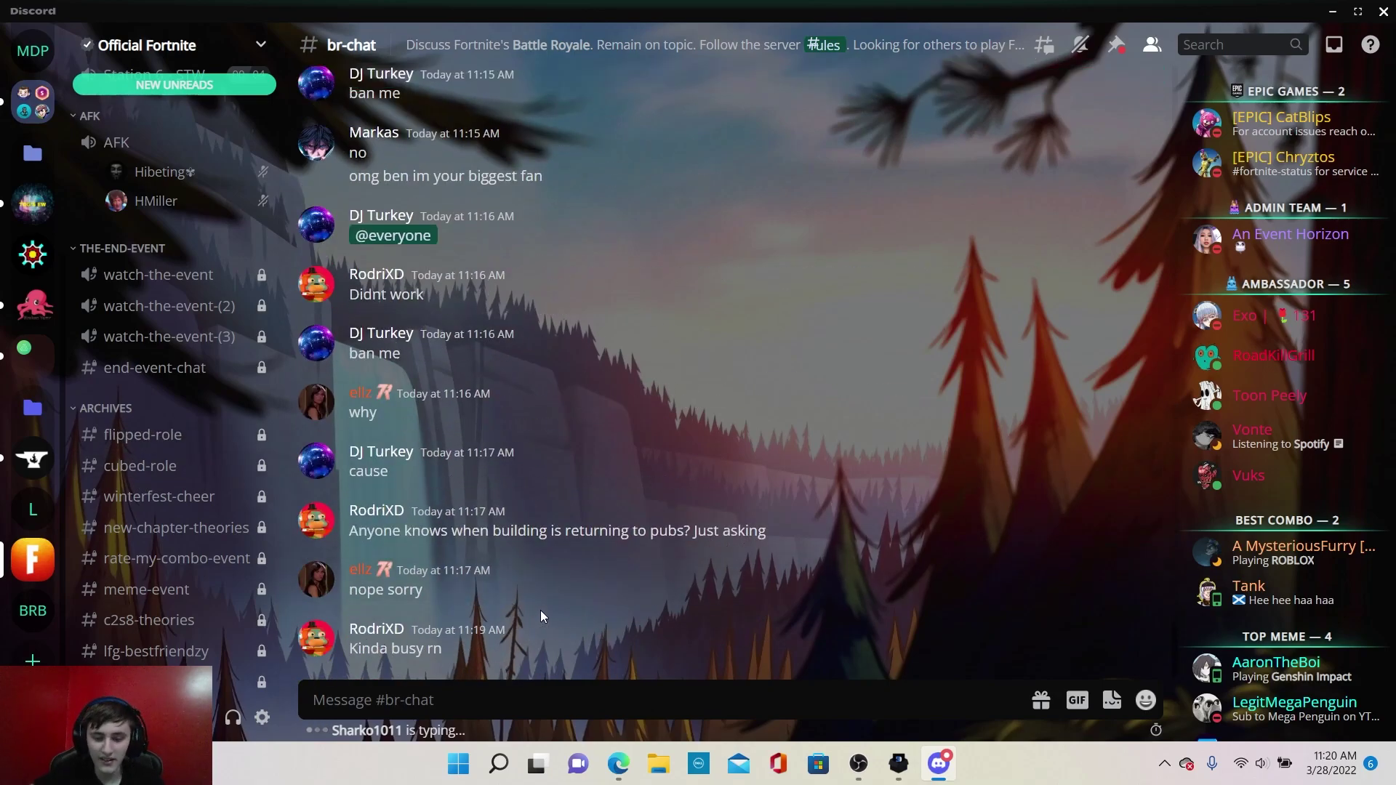
pyautogui.click(627, 771)
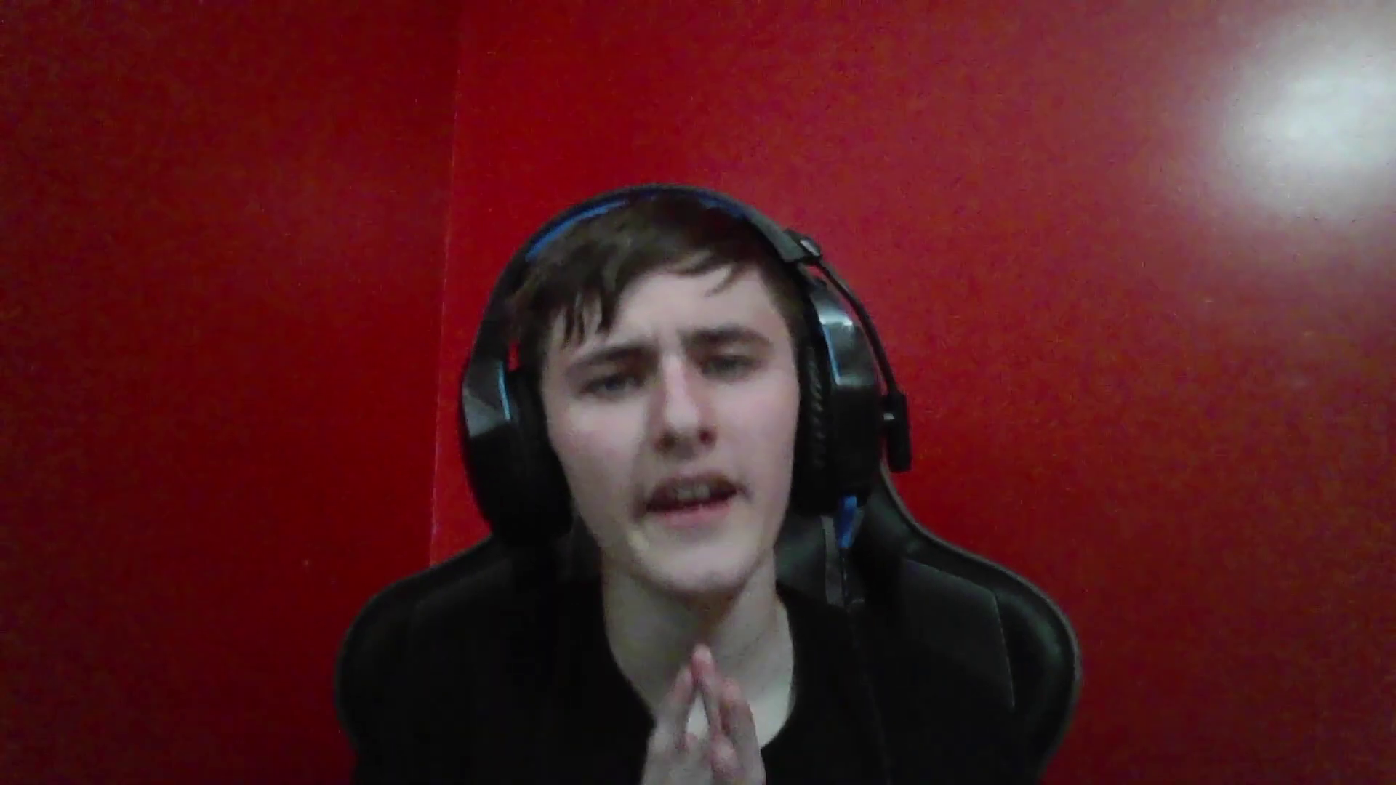